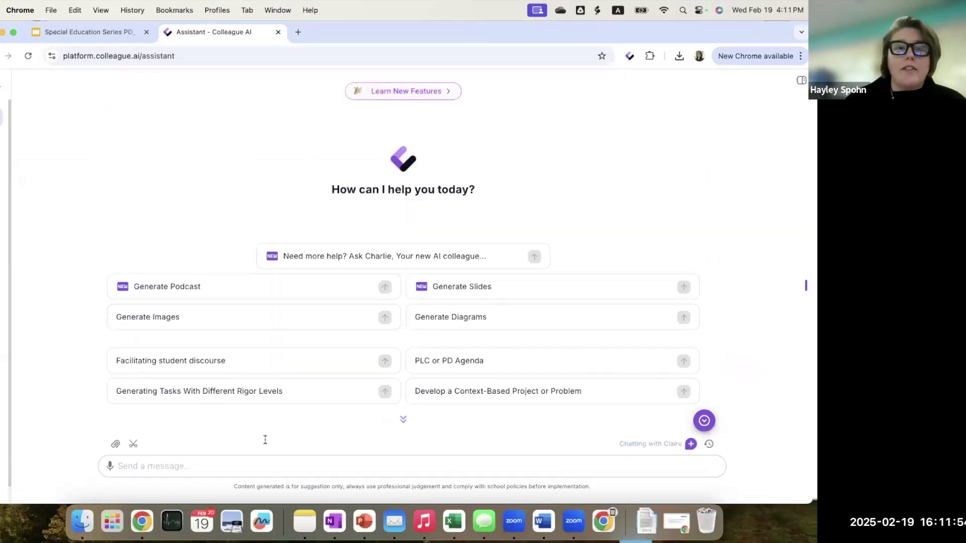
Copy the full example prompt from the Assessment Questions slide and submit it to the Colleague AI assistant
{"action": "left_click", "coordinate": [107, 33]}
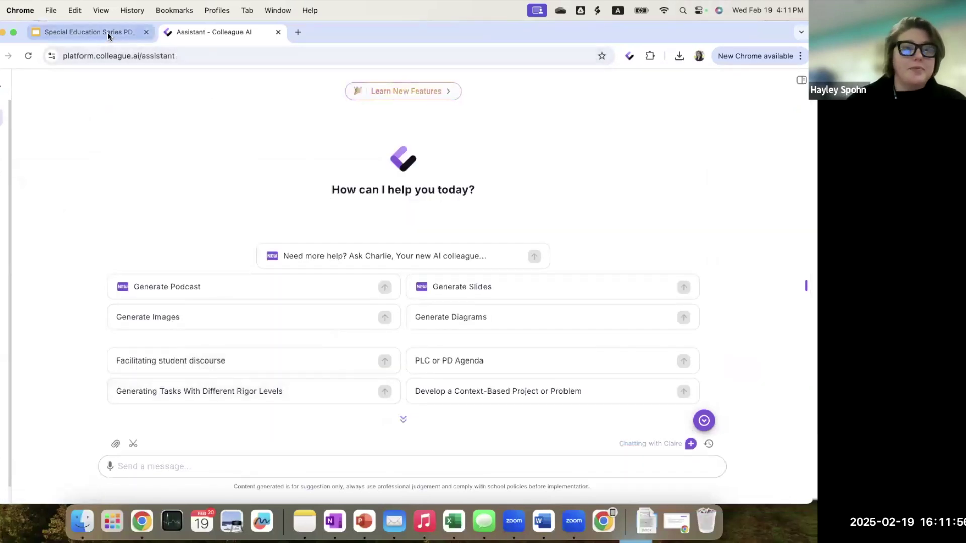
{"action": "left_click_drag", "start_coordinate": [457, 254], "coordinate": [573, 406]}
{"action": "key", "text": "cmd+c"}
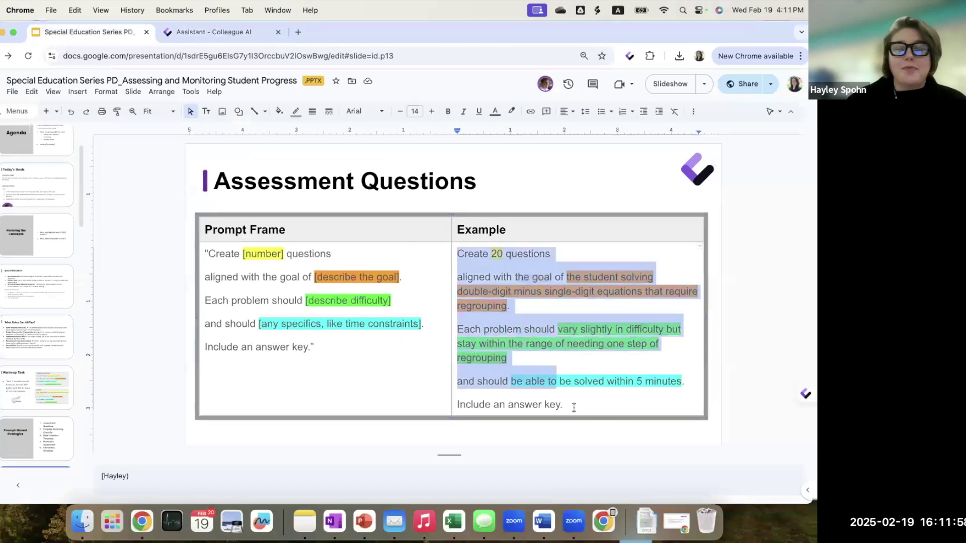
{"action": "left_click", "coordinate": [212, 31]}
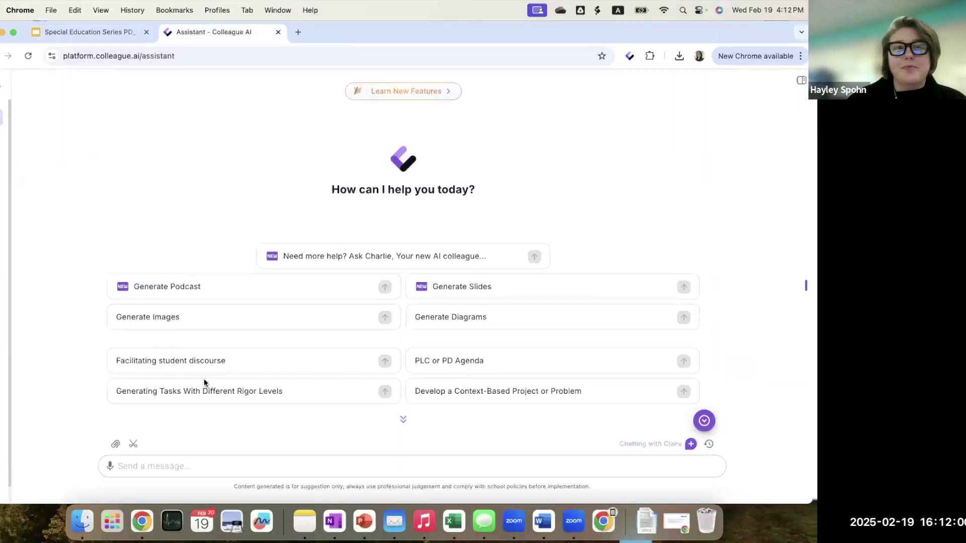
{"action": "left_click", "coordinate": [139, 461]}
{"action": "key", "text": "cmd+v"}
{"action": "key", "text": "Return"}
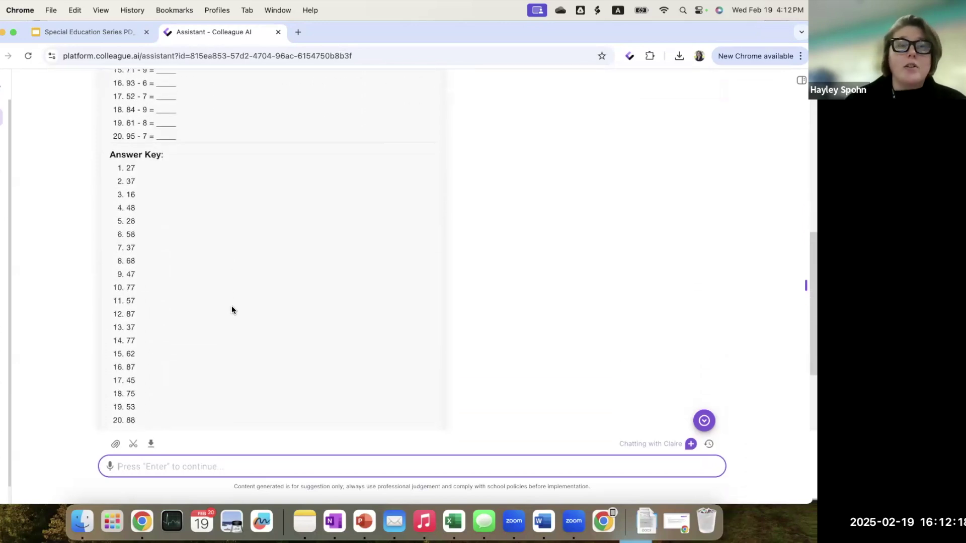
Download the generated subtraction practice and review its problems, answer key and teacher notes in Word
{"action": "scroll", "coordinate": [231, 308], "scroll_direction": "up", "scroll_amount": 5}
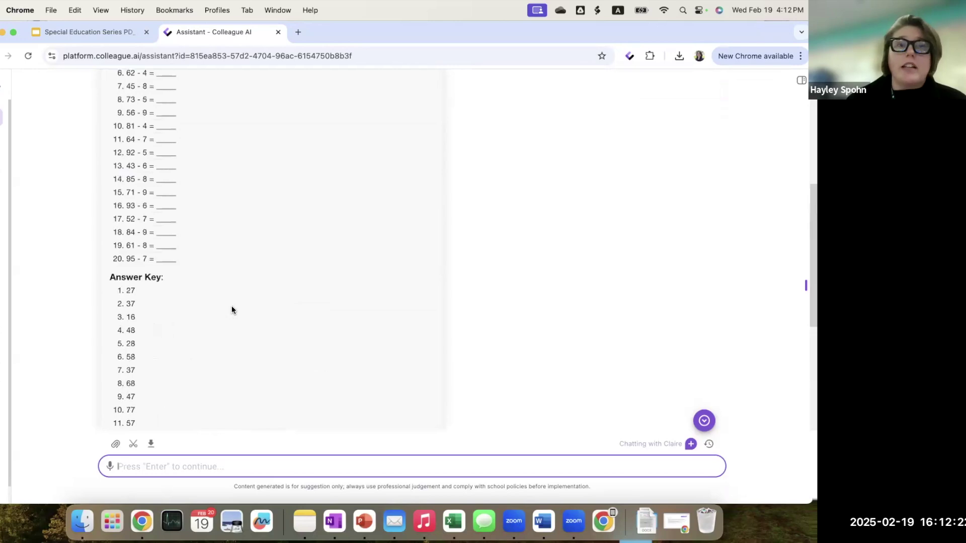
{"action": "scroll", "coordinate": [232, 308], "scroll_direction": "up", "scroll_amount": 4}
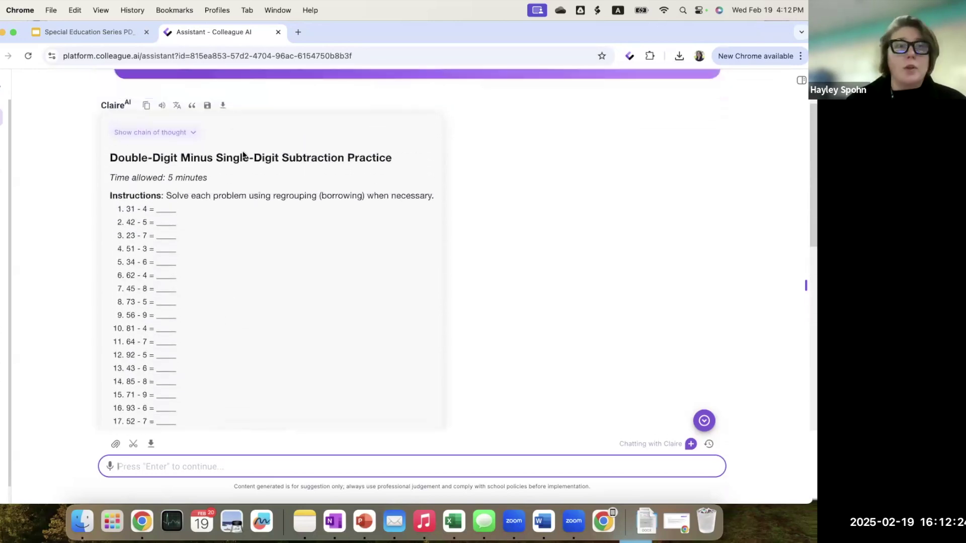
{"action": "left_click", "coordinate": [223, 105]}
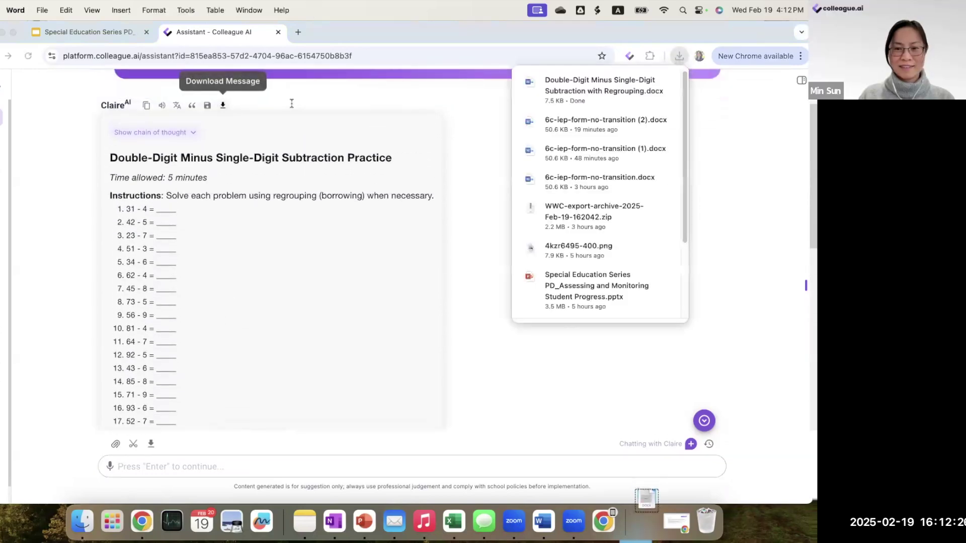
{"action": "scroll", "coordinate": [248, 340], "scroll_direction": "down", "scroll_amount": 8}
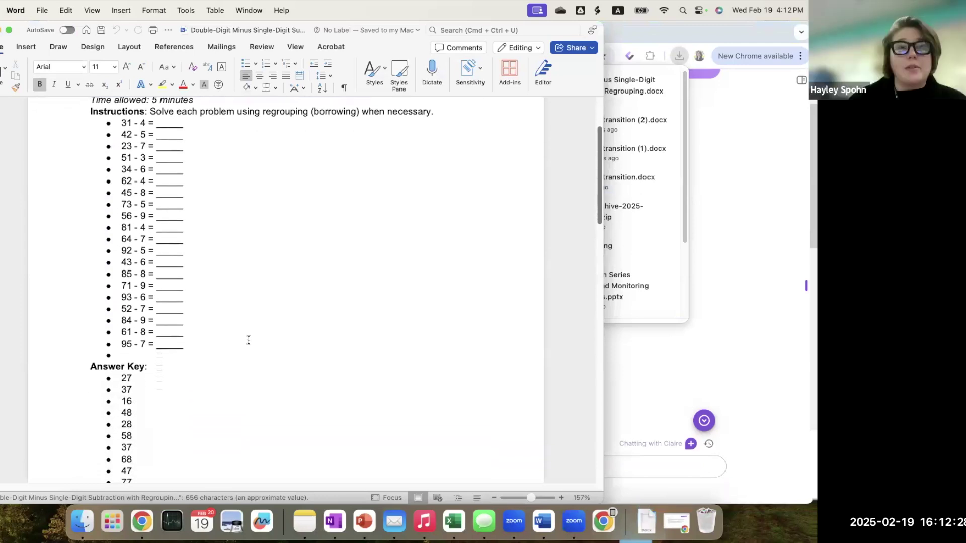
{"action": "scroll", "coordinate": [248, 341], "scroll_direction": "down", "scroll_amount": 6}
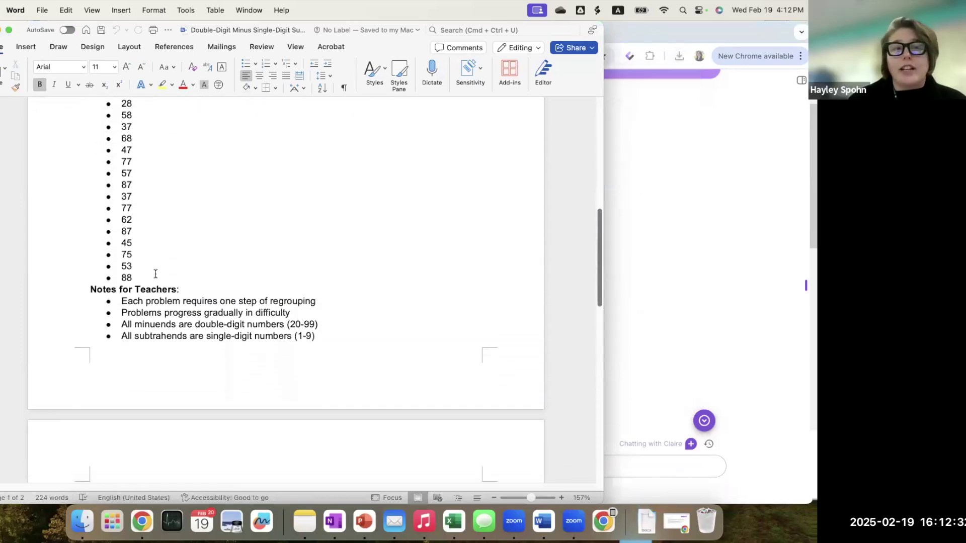
{"action": "scroll", "coordinate": [155, 274], "scroll_direction": "down", "scroll_amount": 4}
{"action": "scroll", "coordinate": [155, 274], "scroll_direction": "up", "scroll_amount": 10}
{"action": "scroll", "coordinate": [155, 274], "scroll_direction": "up", "scroll_amount": 8}
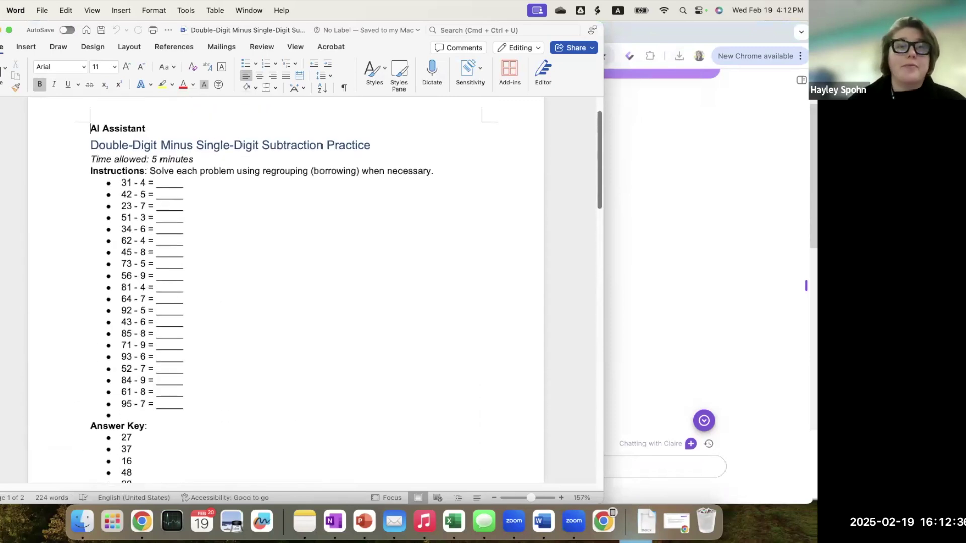
Switch back to the Google Slides deck in Chrome and present it, advancing to the Progress Monitoring Checklist slide
{"action": "key", "text": "super+Tab"}
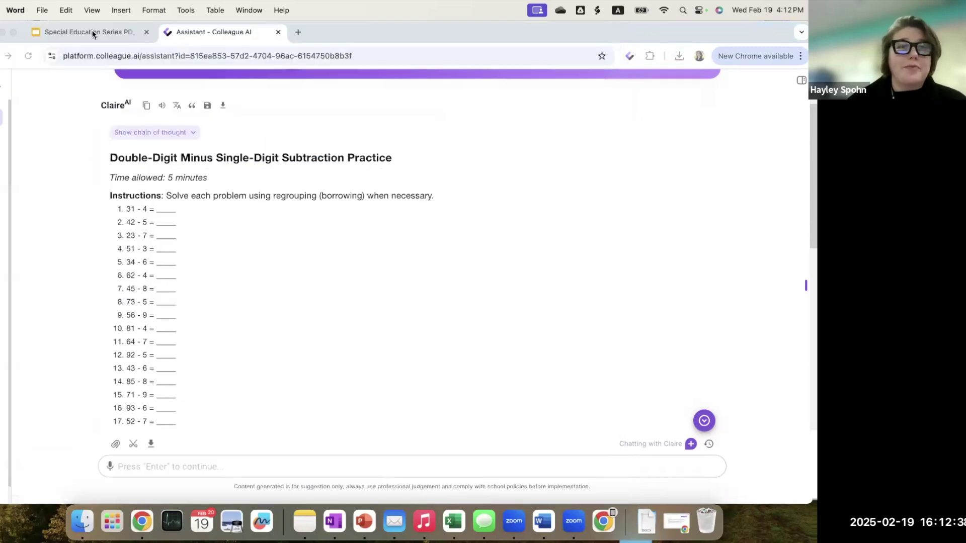
{"action": "left_click", "coordinate": [92, 31]}
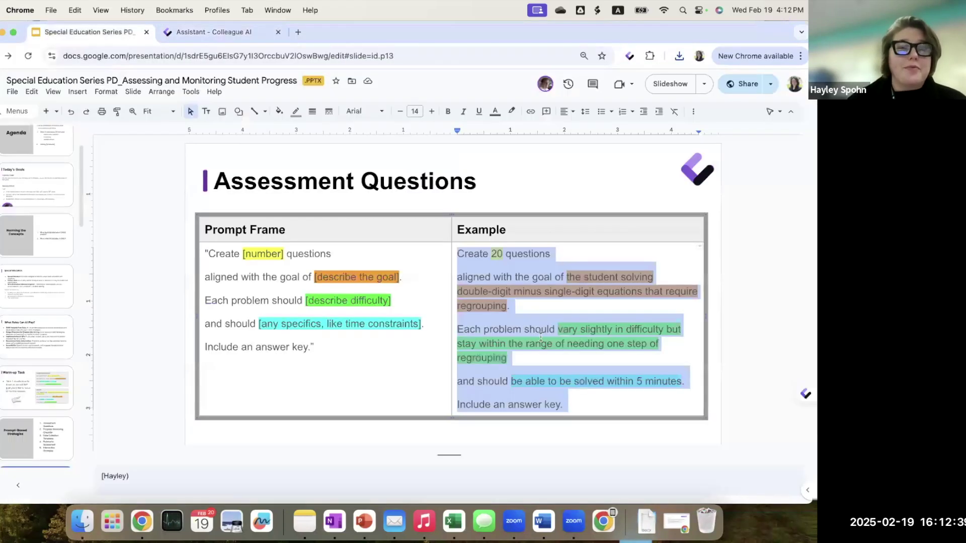
{"action": "left_click", "coordinate": [659, 83]}
{"action": "key", "text": "Right"}
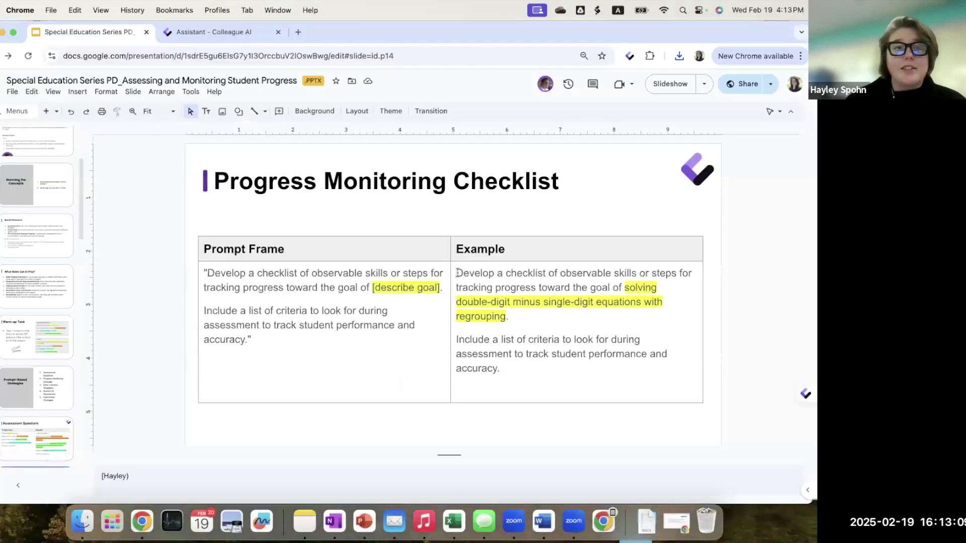
Send the Progress Monitoring Checklist slide's example prompt to the Colleague AI assistant and go back to the start of the generated checklist
{"action": "left_click_drag", "start_coordinate": [456, 273], "coordinate": [508, 372]}
{"action": "key", "text": "super+c"}
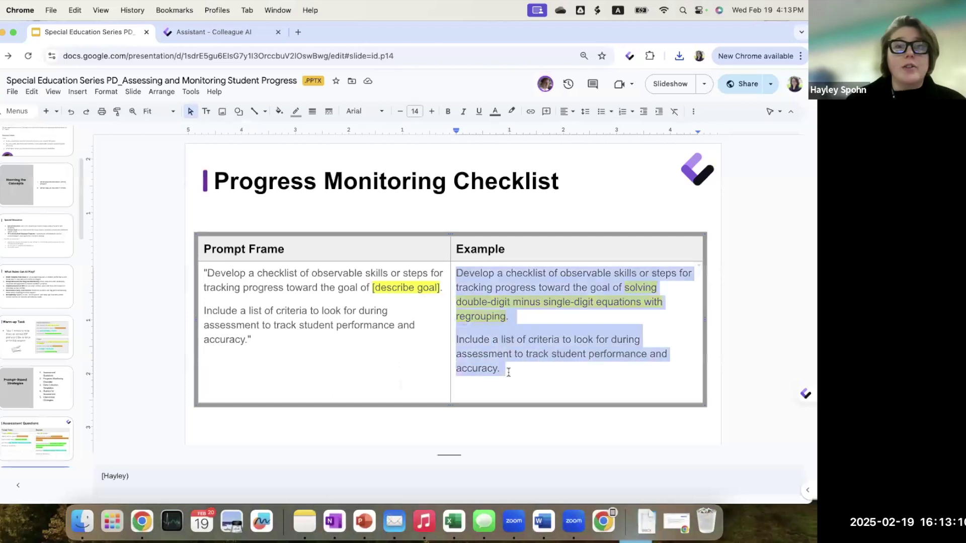
{"action": "left_click", "coordinate": [222, 33]}
{"action": "left_click", "coordinate": [147, 465]}
{"action": "key", "text": "super+v"}
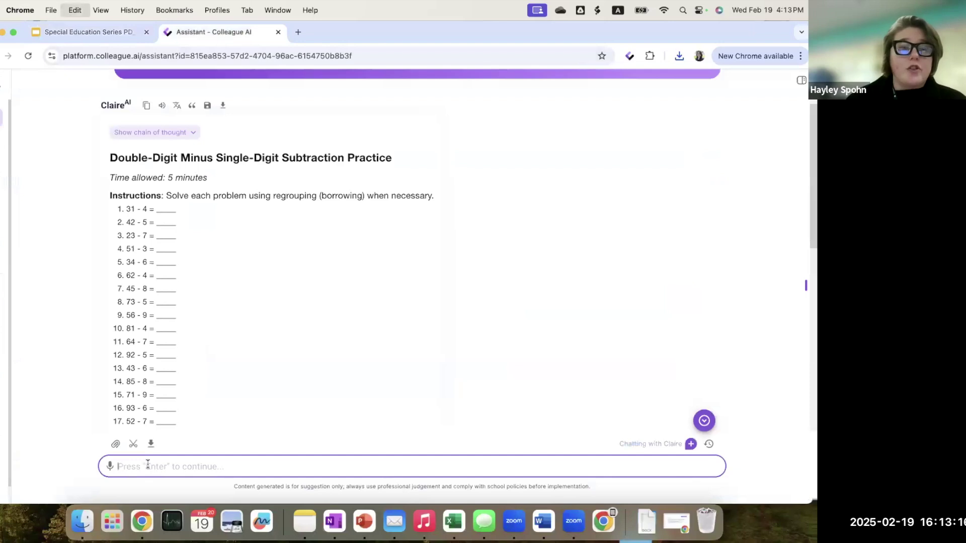
{"action": "key", "text": "Return"}
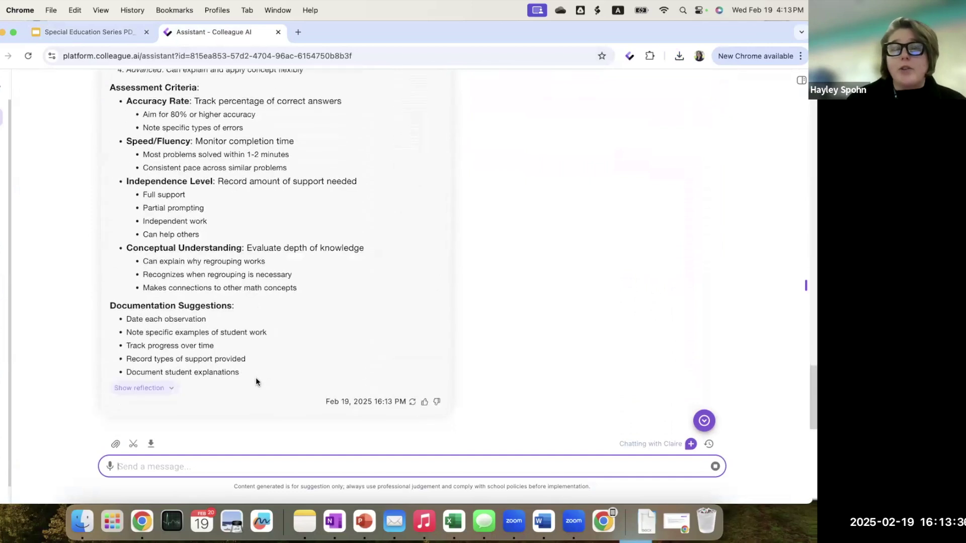
{"action": "scroll", "coordinate": [256, 377], "scroll_direction": "up", "scroll_amount": 3}
{"action": "scroll", "coordinate": [256, 377], "scroll_direction": "up", "scroll_amount": 15}
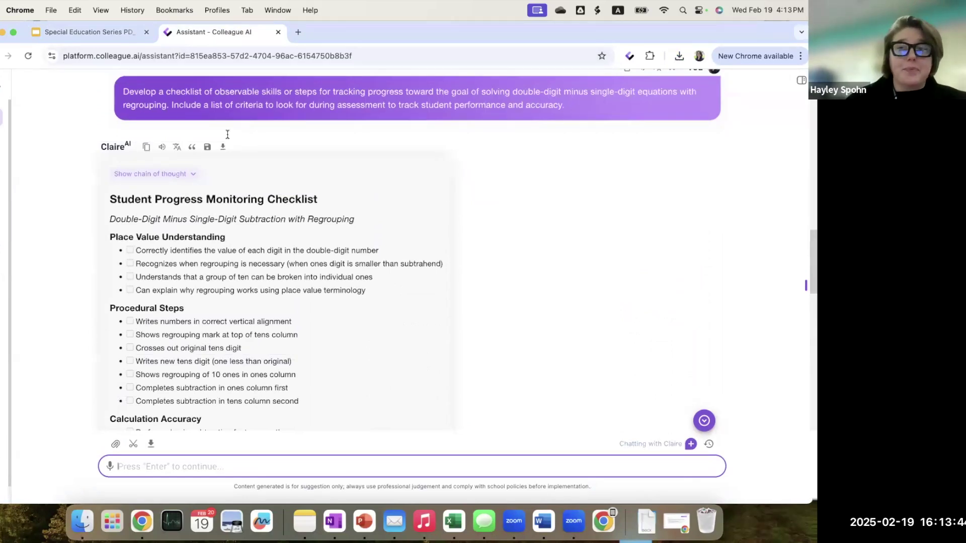
Return to the slide deck and present it, advancing to the Data Collection Templates slide
{"action": "left_click", "coordinate": [112, 30]}
{"action": "scroll", "coordinate": [20, 370], "scroll_direction": "down", "scroll_amount": 2}
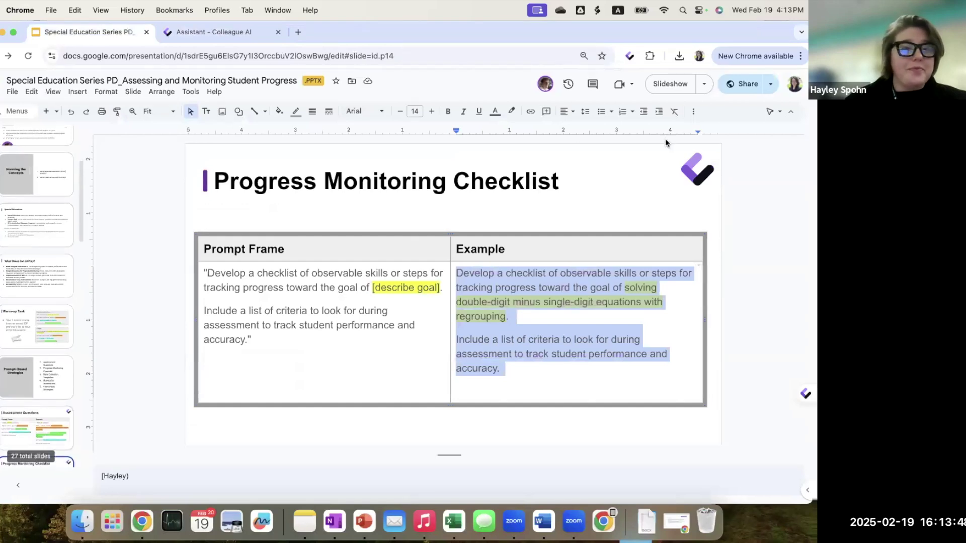
{"action": "left_click", "coordinate": [671, 84]}
{"action": "key", "text": "Right"}
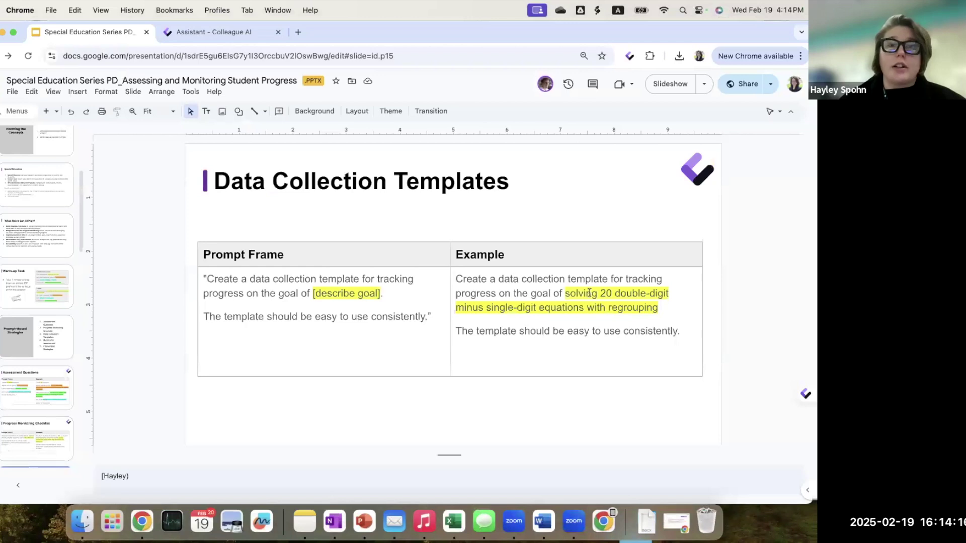
Copy the example prompt from the Data Collection Templates slide and submit it in the Colleague AI chat
{"action": "left_click", "coordinate": [589, 293]}
{"action": "key", "text": "super+a"}
{"action": "key", "text": "super+c"}
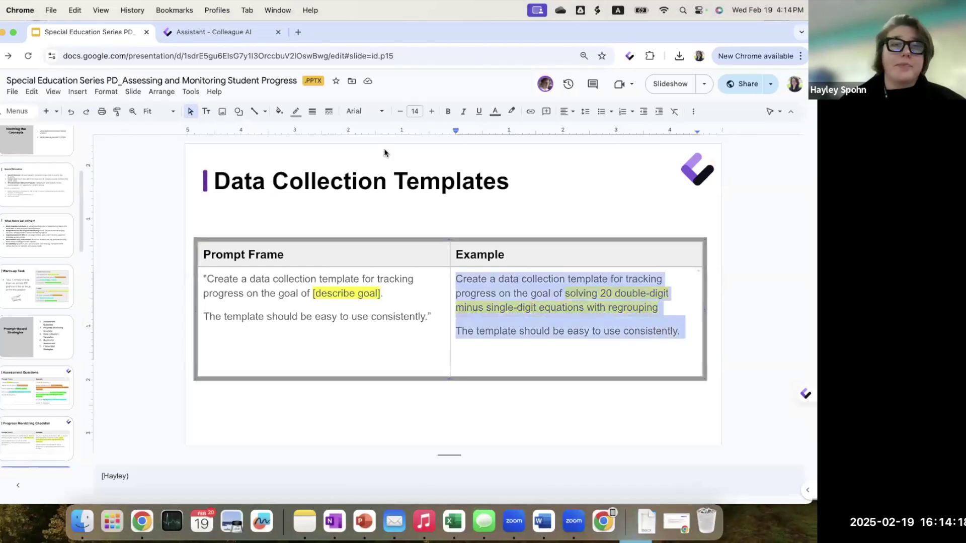
{"action": "left_click", "coordinate": [206, 29]}
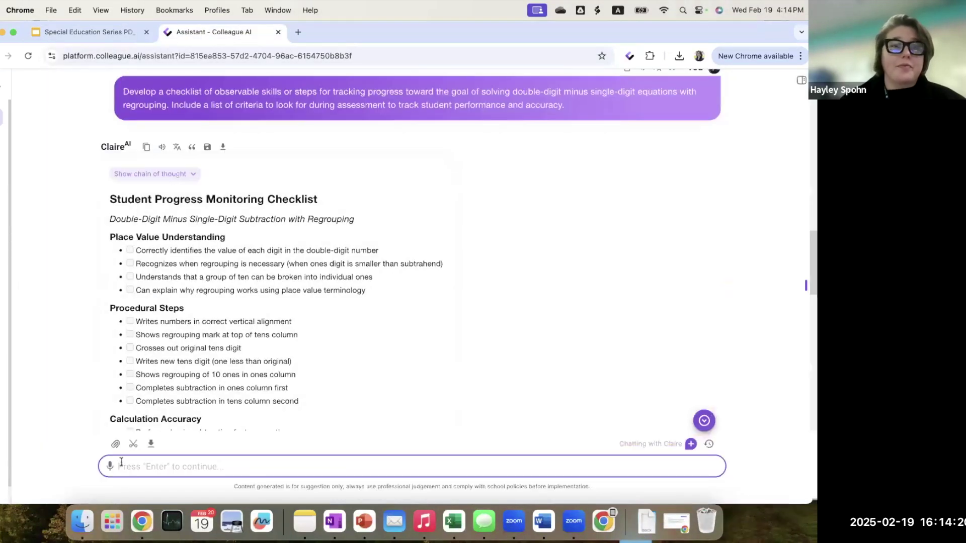
{"action": "key", "text": "super+v"}
{"action": "key", "text": "Return"}
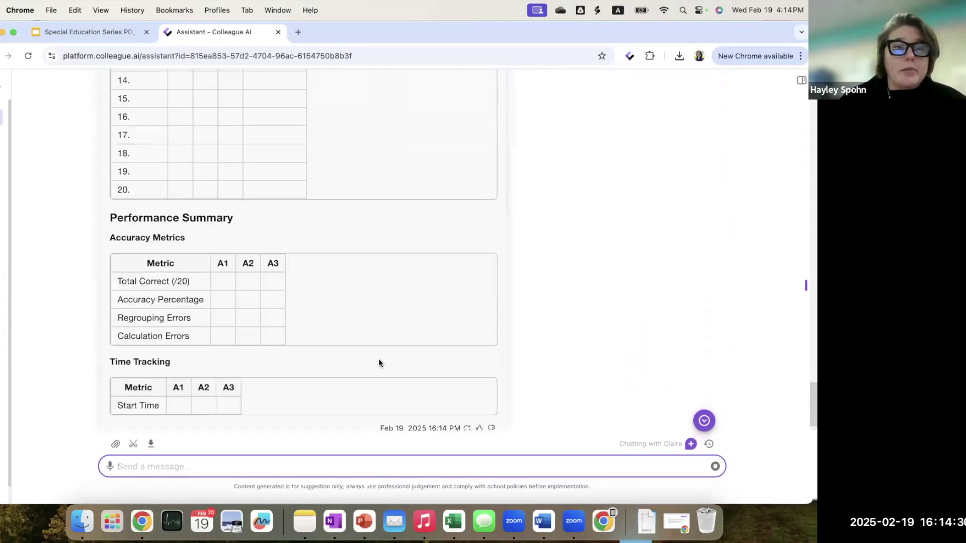
Examine the generated Student Progress Tracking Template, from the problem completion grid through the performance summary, skills checklist, progress notes and next steps
{"action": "scroll", "coordinate": [378, 360], "scroll_direction": "up", "scroll_amount": 10}
{"action": "scroll", "coordinate": [378, 359], "scroll_direction": "up", "scroll_amount": 3}
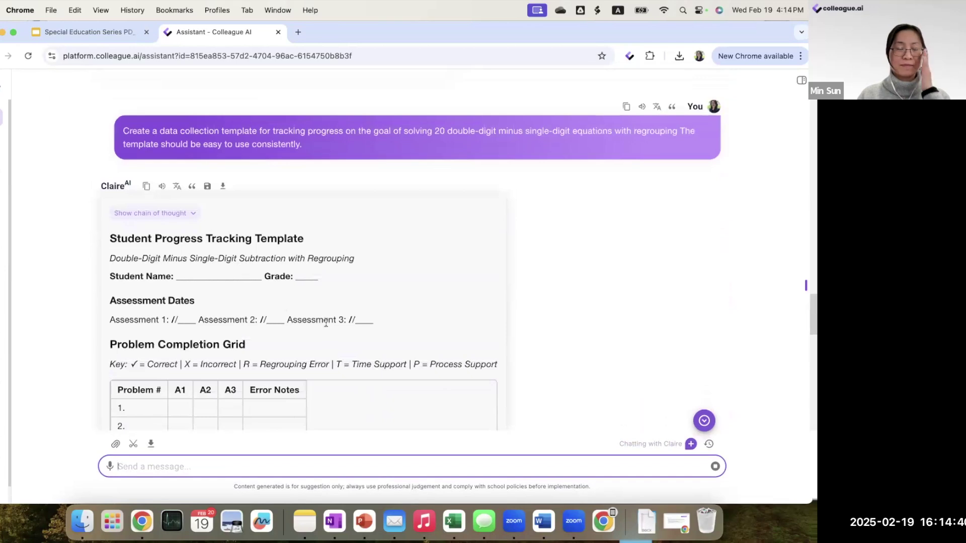
{"action": "scroll", "coordinate": [325, 322], "scroll_direction": "down", "scroll_amount": 1}
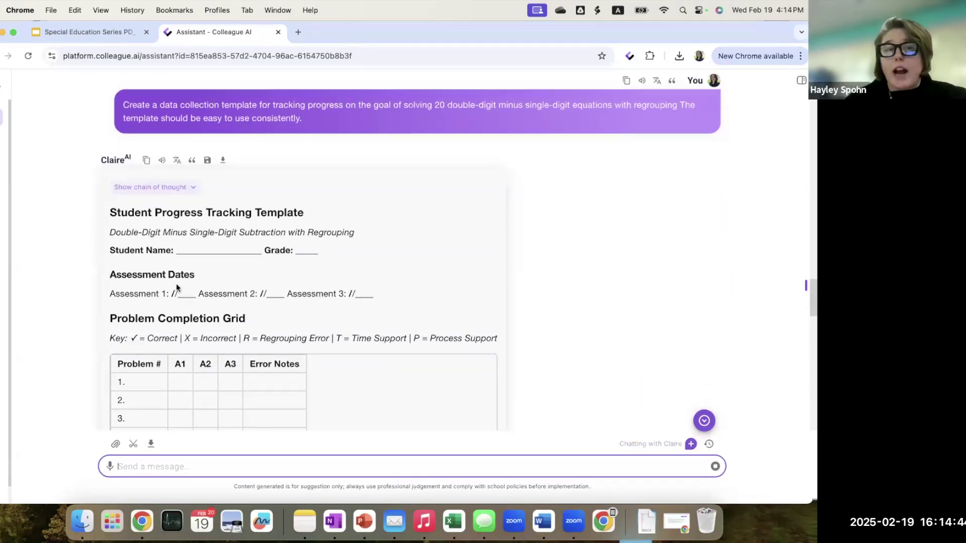
{"action": "scroll", "coordinate": [334, 335], "scroll_direction": "down", "scroll_amount": 4}
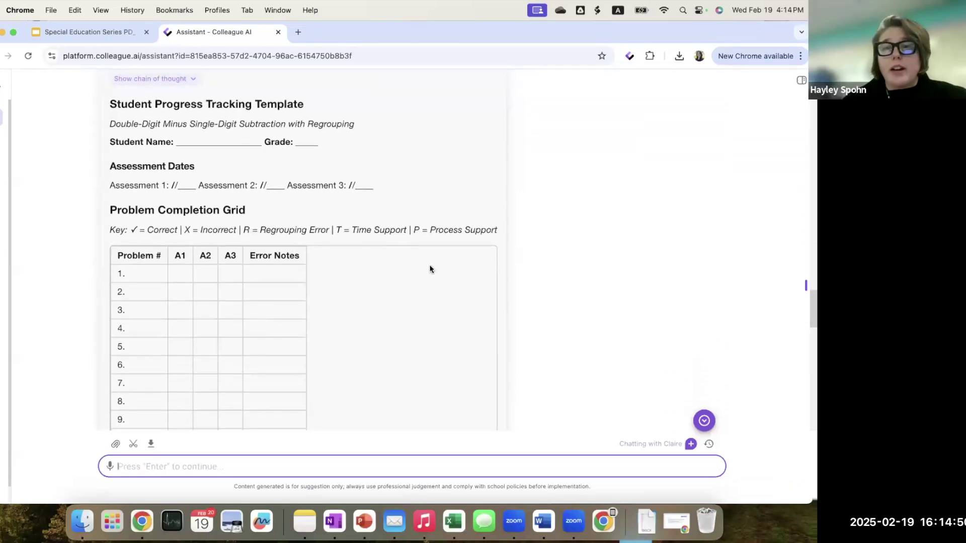
{"action": "scroll", "coordinate": [430, 267], "scroll_direction": "down", "scroll_amount": 3}
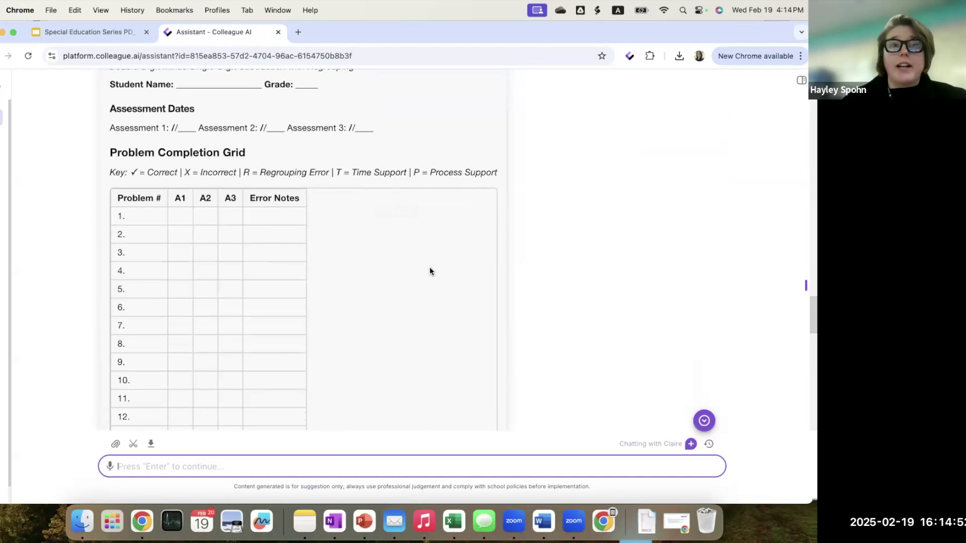
{"action": "scroll", "coordinate": [429, 272], "scroll_direction": "down", "scroll_amount": 2}
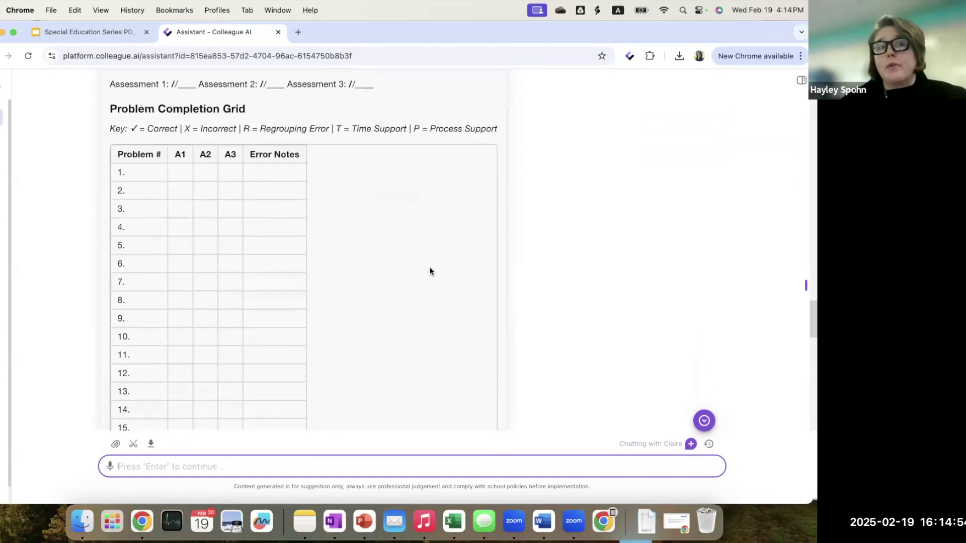
{"action": "scroll", "coordinate": [429, 270], "scroll_direction": "down", "scroll_amount": 1}
{"action": "scroll", "coordinate": [429, 272], "scroll_direction": "down", "scroll_amount": 7}
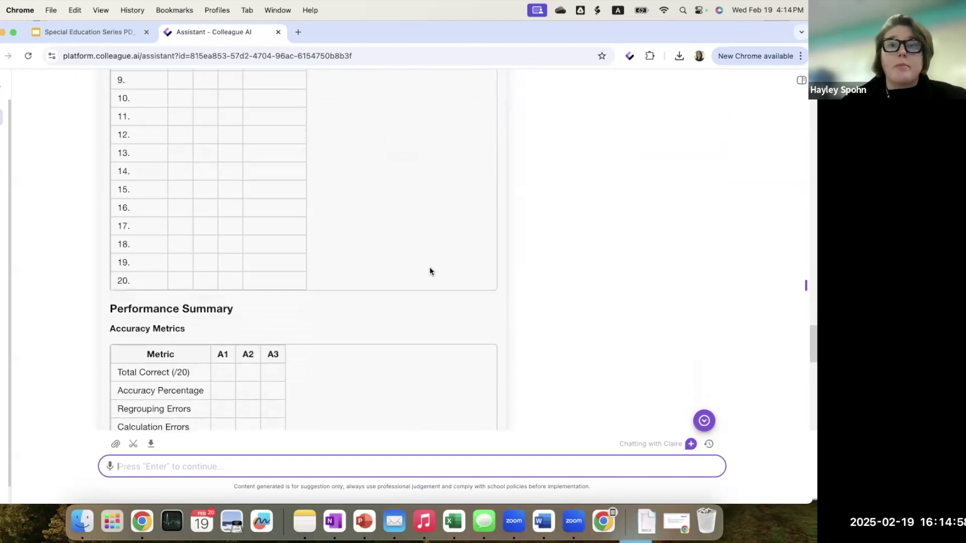
{"action": "scroll", "coordinate": [430, 267], "scroll_direction": "down", "scroll_amount": 9}
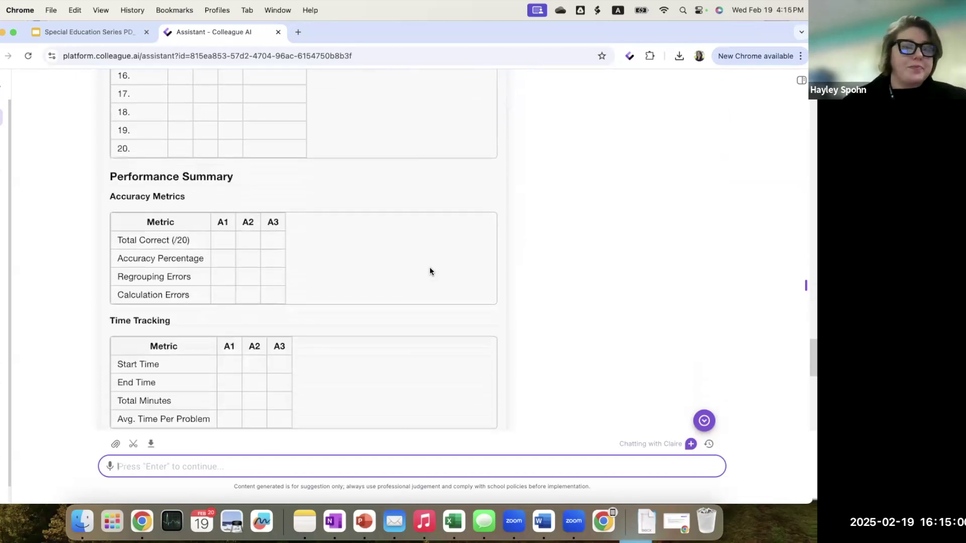
{"action": "scroll", "coordinate": [304, 336], "scroll_direction": "down", "scroll_amount": 4}
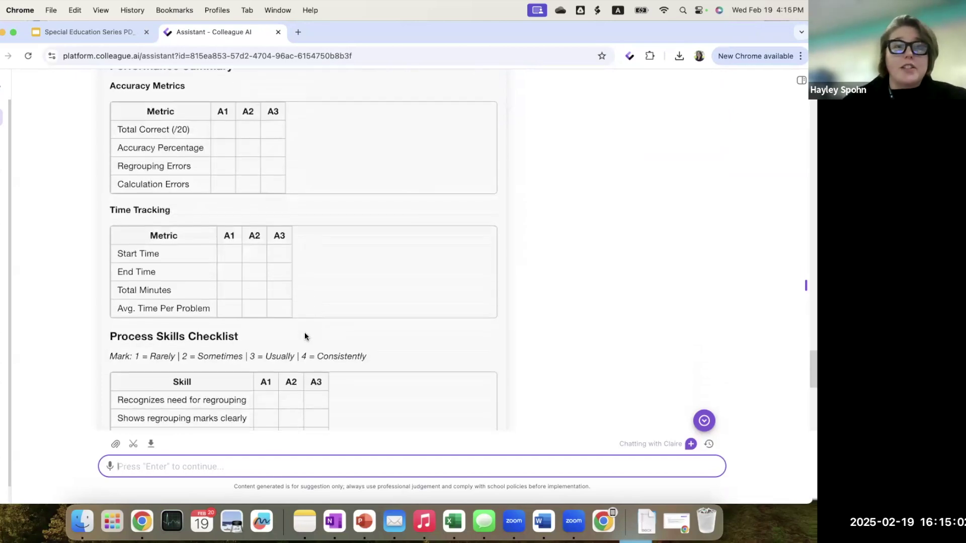
{"action": "scroll", "coordinate": [304, 336], "scroll_direction": "up", "scroll_amount": 1}
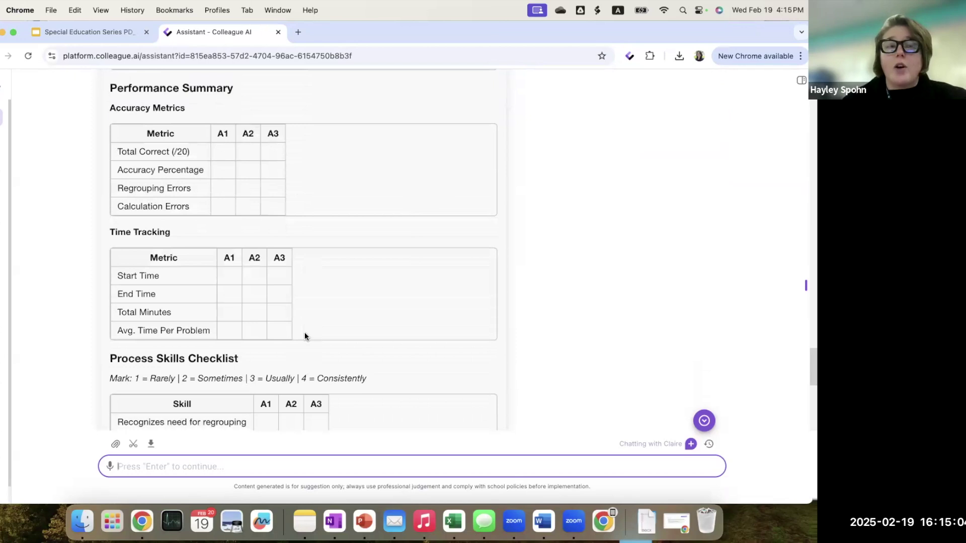
{"action": "scroll", "coordinate": [305, 336], "scroll_direction": "down", "scroll_amount": 4}
{"action": "scroll", "coordinate": [305, 336], "scroll_direction": "down", "scroll_amount": 10}
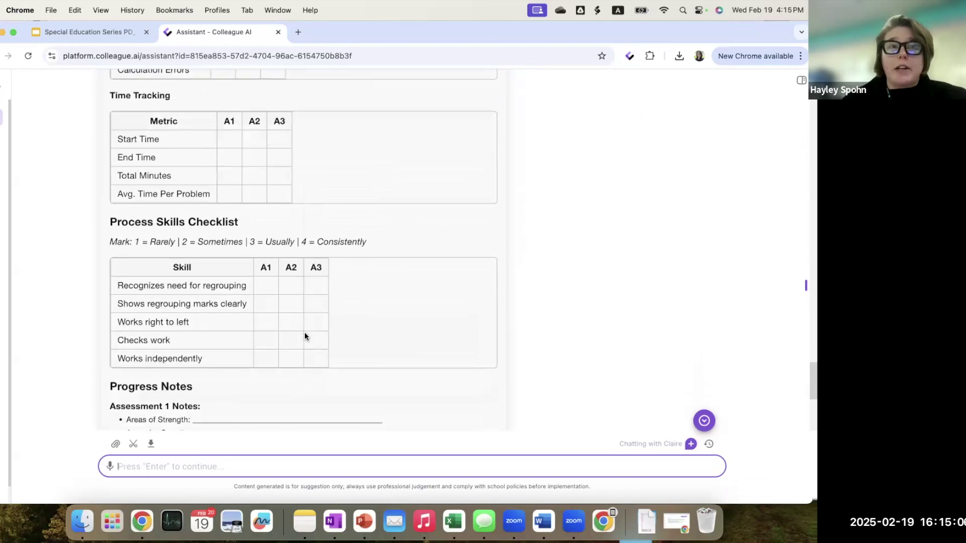
{"action": "scroll", "coordinate": [305, 333], "scroll_direction": "down", "scroll_amount": 2}
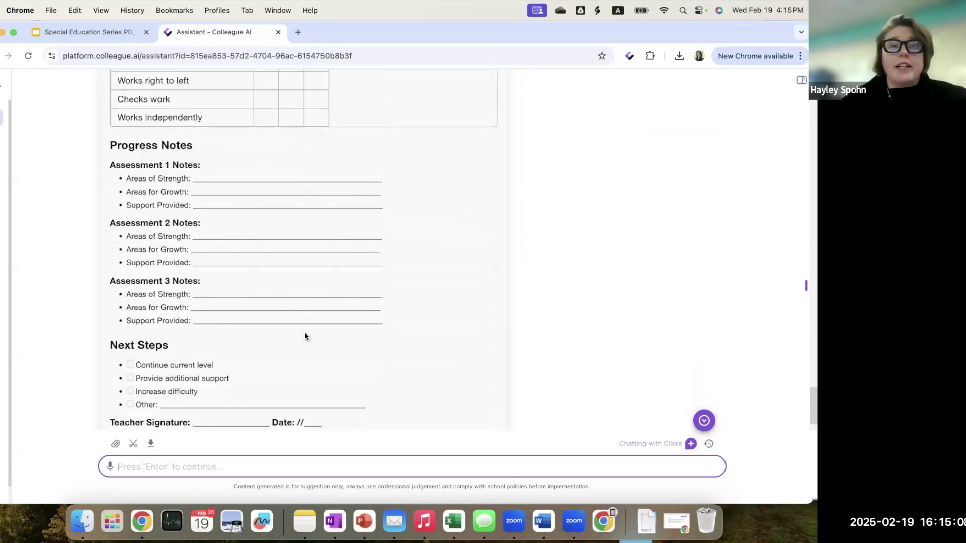
{"action": "scroll", "coordinate": [304, 336], "scroll_direction": "down", "scroll_amount": 2}
{"action": "scroll", "coordinate": [305, 336], "scroll_direction": "up", "scroll_amount": 15}
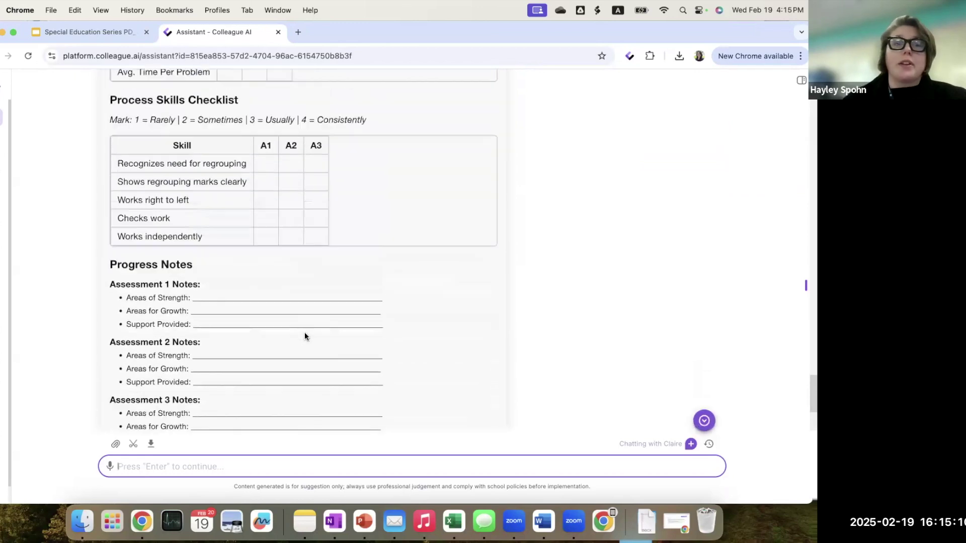
{"action": "scroll", "coordinate": [305, 336], "scroll_direction": "up", "scroll_amount": 15}
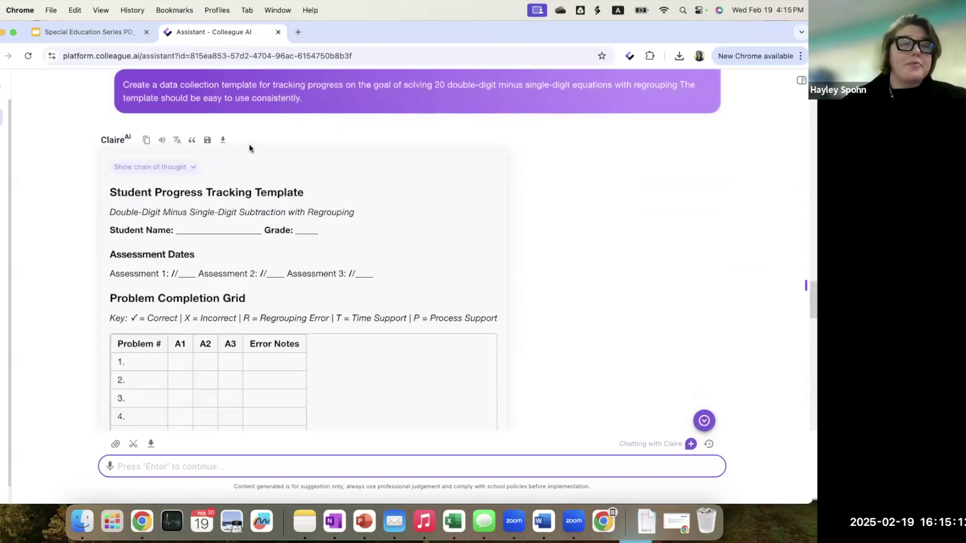
Download the Student Progress Tracking Template, look through the resulting Word document and return to the Colleague AI chat
{"action": "left_click", "coordinate": [223, 140]}
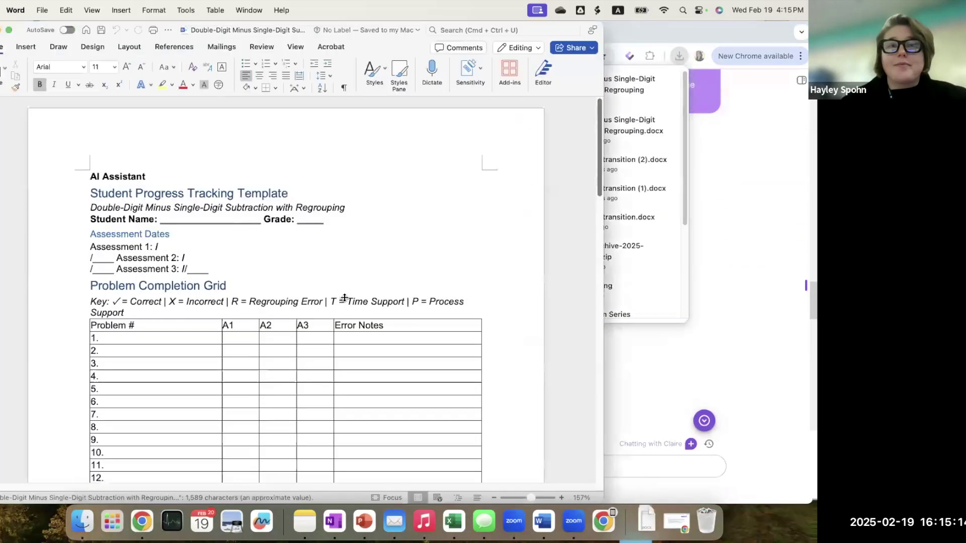
{"action": "scroll", "coordinate": [348, 297], "scroll_direction": "down", "scroll_amount": 10}
{"action": "scroll", "coordinate": [345, 297], "scroll_direction": "down", "scroll_amount": 5}
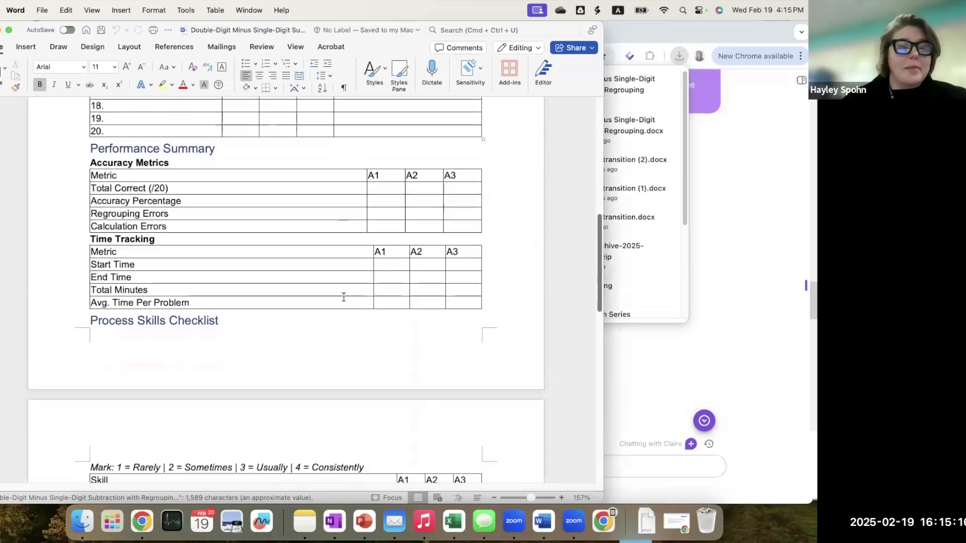
{"action": "scroll", "coordinate": [318, 312], "scroll_direction": "down", "scroll_amount": 12}
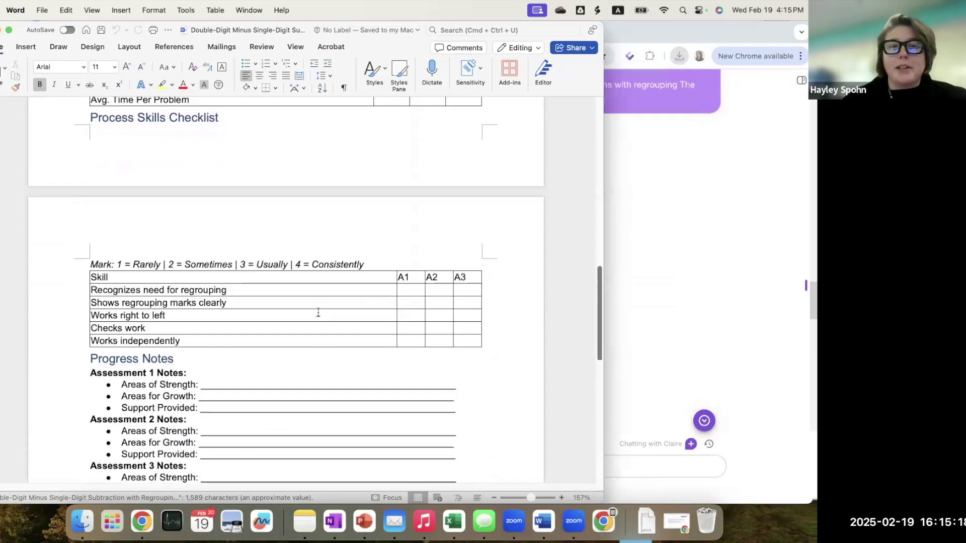
{"action": "left_click", "coordinate": [680, 199]}
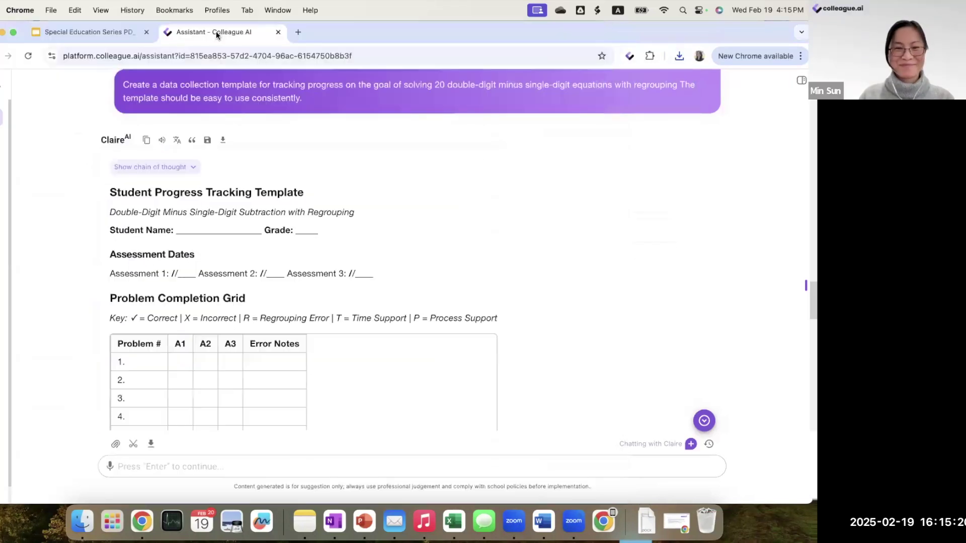
Return to the slide deck and present it, advancing to the Rubrics for Assessment slide
{"action": "left_click", "coordinate": [110, 33]}
{"action": "left_click", "coordinate": [679, 84]}
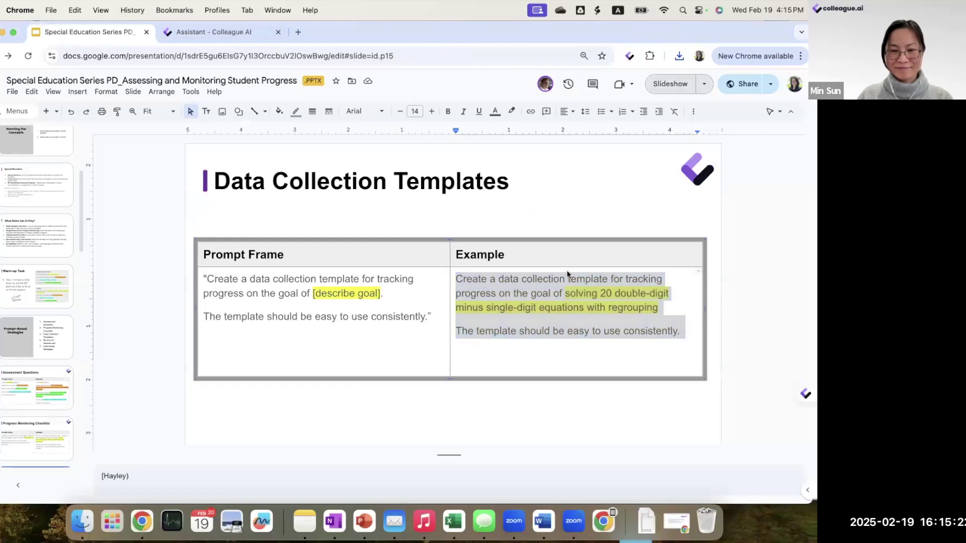
{"action": "left_click", "coordinate": [544, 348]}
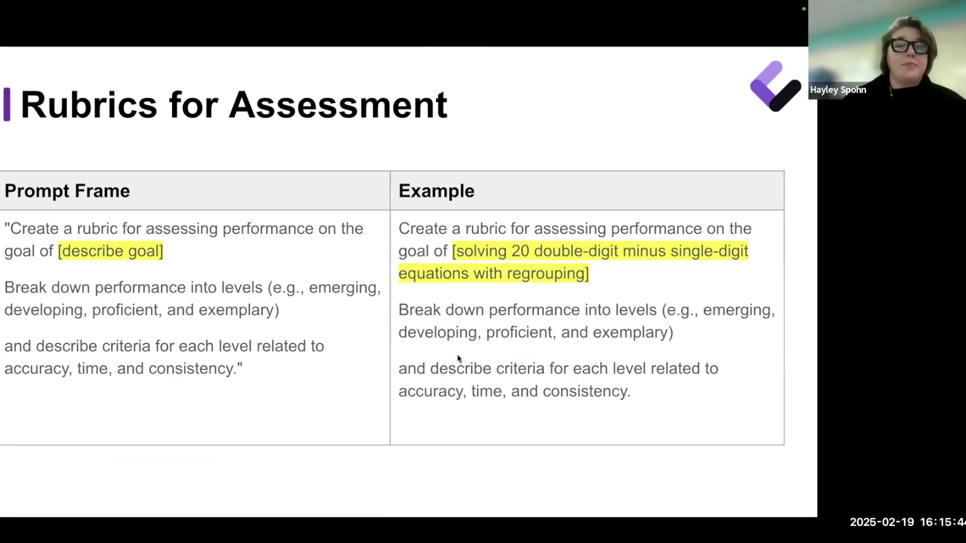
Exit the slideshow and copy the full example prompt from the Rubrics for Assessment slide
{"action": "key", "text": "Escape"}
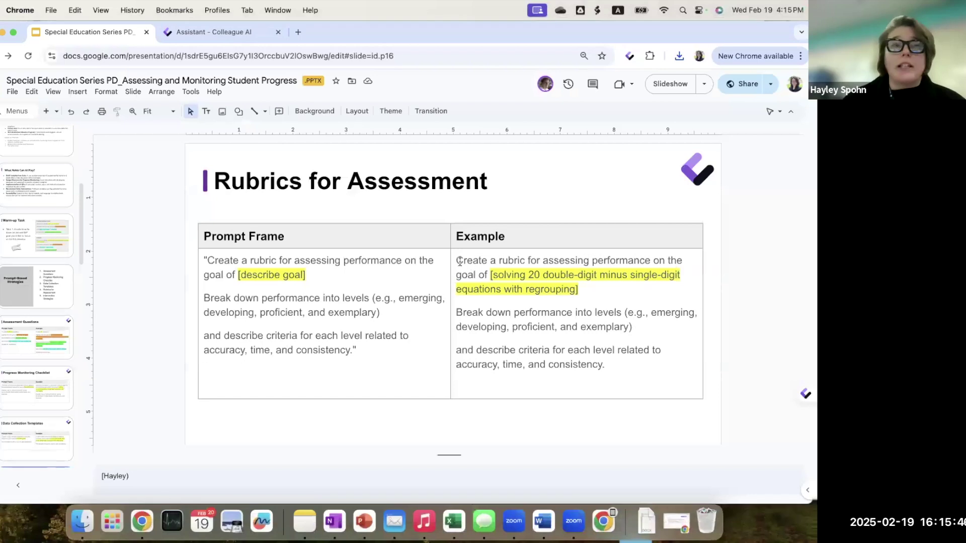
{"action": "left_click_drag", "start_coordinate": [586, 323], "coordinate": [613, 360]}
{"action": "key", "text": "super+c"}
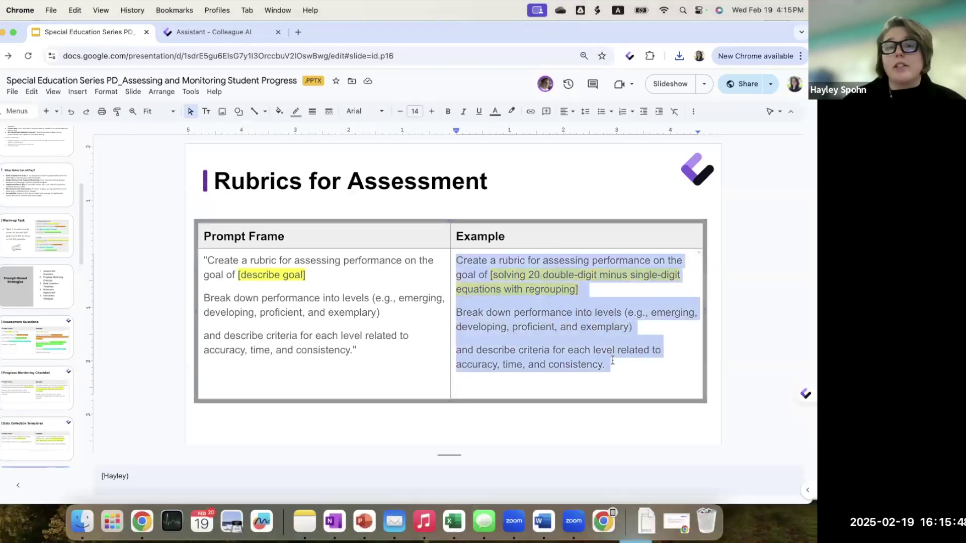
Start a new chat with Claire in Colleague AI and submit the copied rubric prompt
{"action": "left_click", "coordinate": [207, 33]}
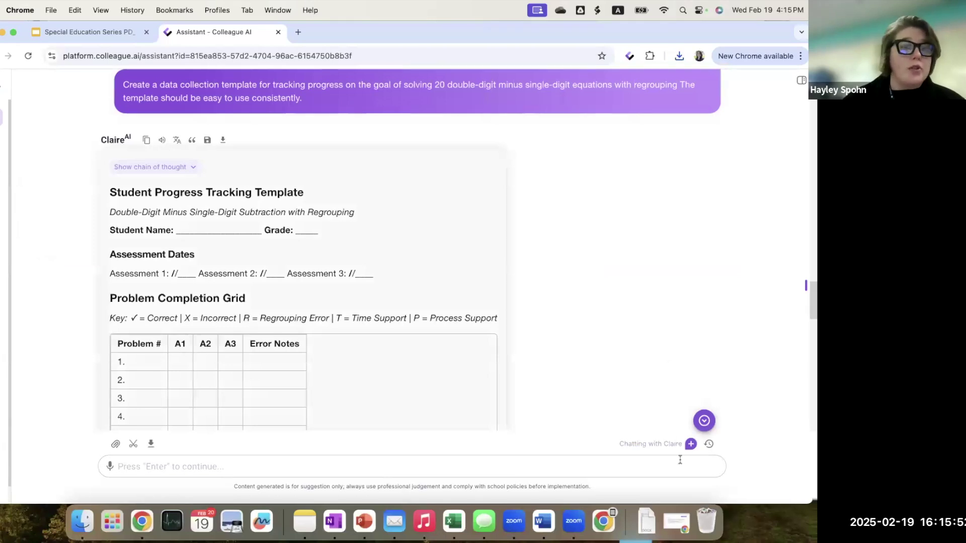
{"action": "left_click", "coordinate": [690, 445]}
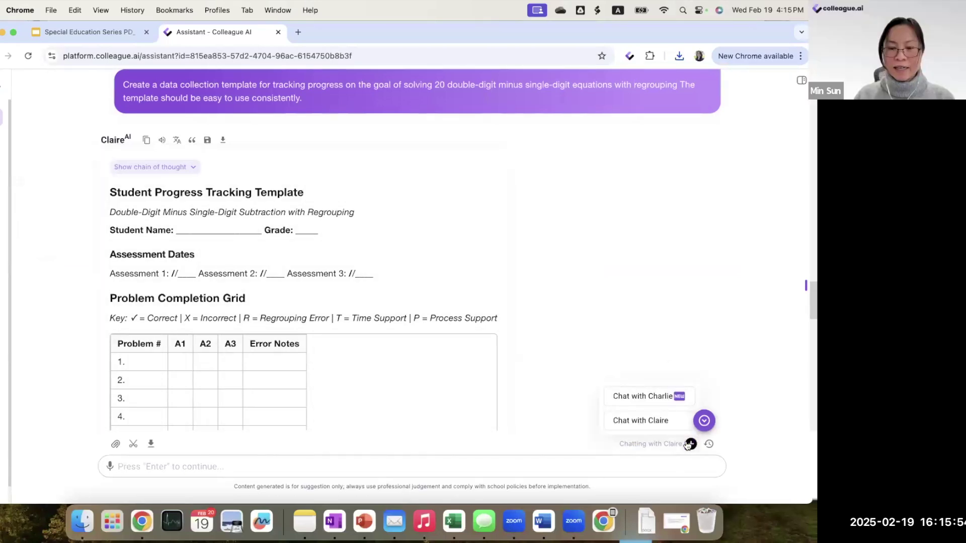
{"action": "left_click", "coordinate": [647, 421]}
{"action": "left_click", "coordinate": [176, 465]}
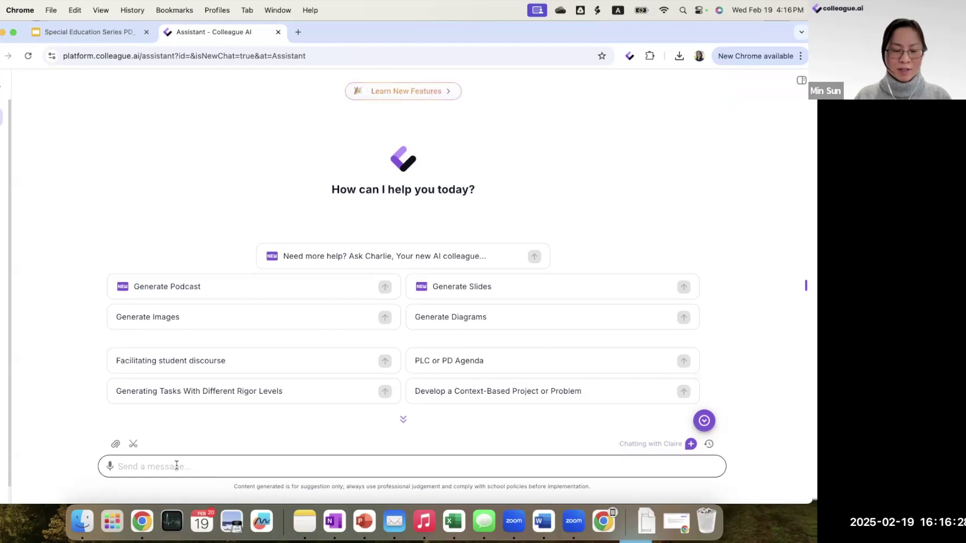
{"action": "left_click", "coordinate": [177, 465]}
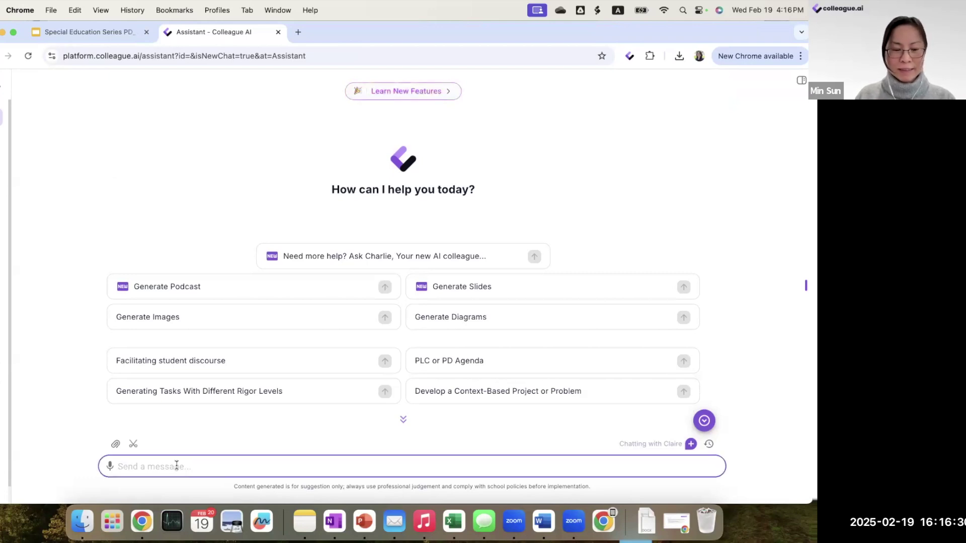
{"action": "key", "text": "super+v"}
{"action": "key", "text": "Return"}
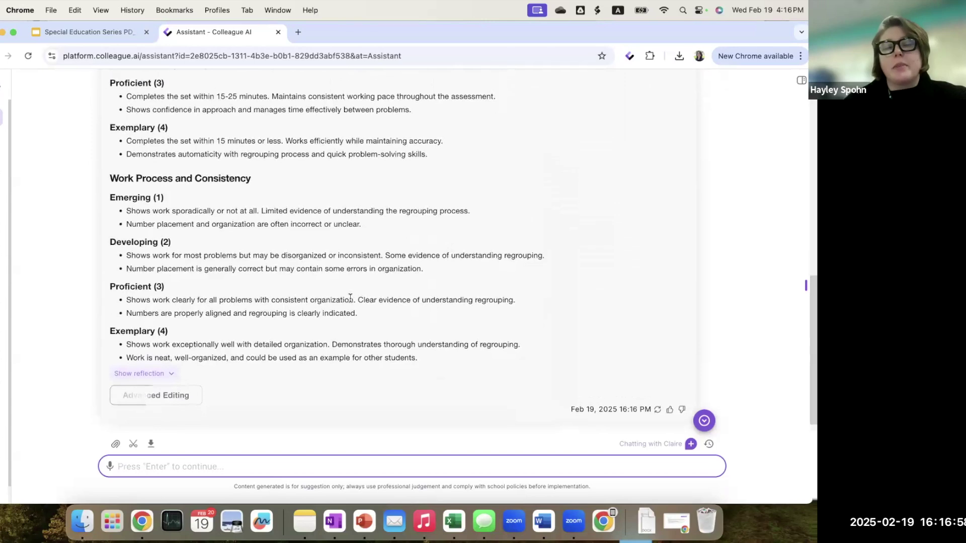
Review the generated rubric, send the follow-up "put the above content into a table" and look over the table version
{"action": "scroll", "coordinate": [350, 298], "scroll_direction": "up", "scroll_amount": 3}
{"action": "scroll", "coordinate": [350, 297], "scroll_direction": "up", "scroll_amount": 15}
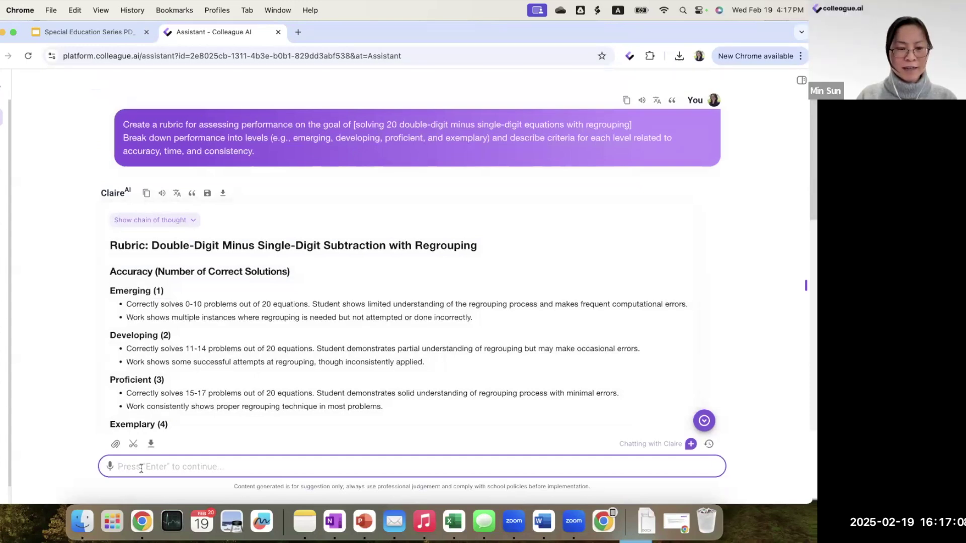
{"action": "type", "text": "ou"}
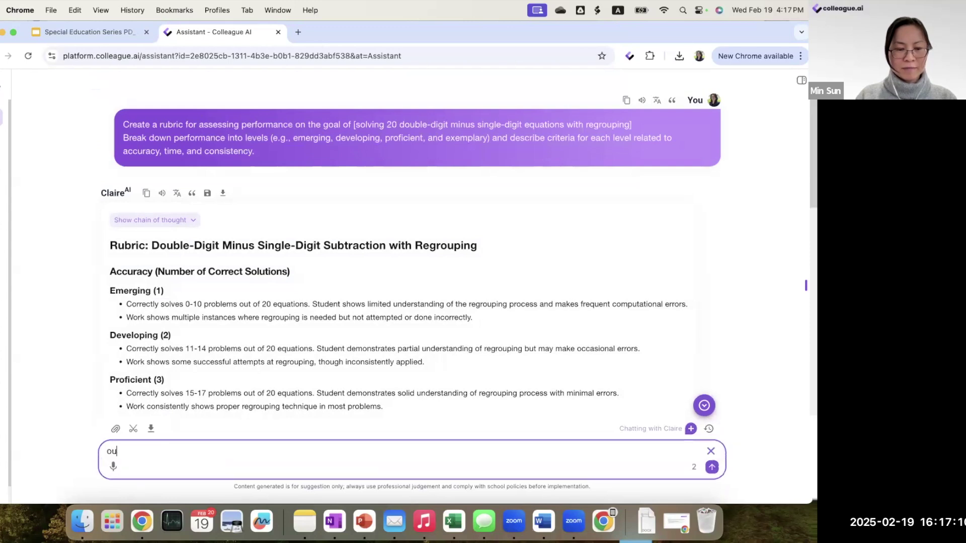
{"action": "key", "text": "BackSpace"}
{"action": "key", "text": "BackSpace"}
{"action": "type", "text": "put the above content into a table"}
{"action": "key", "text": "Return"}
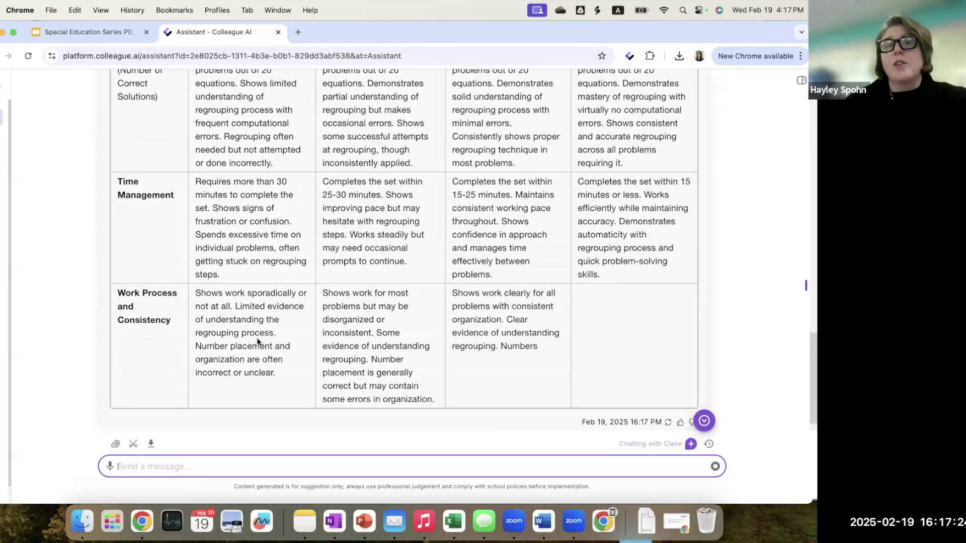
{"action": "scroll", "coordinate": [257, 340], "scroll_direction": "up", "scroll_amount": 5}
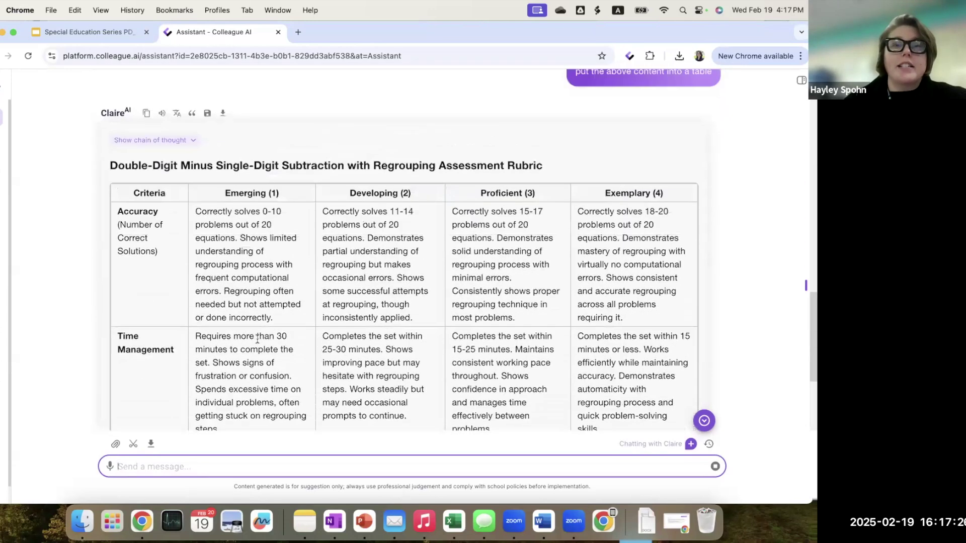
{"action": "scroll", "coordinate": [257, 341], "scroll_direction": "up", "scroll_amount": 2}
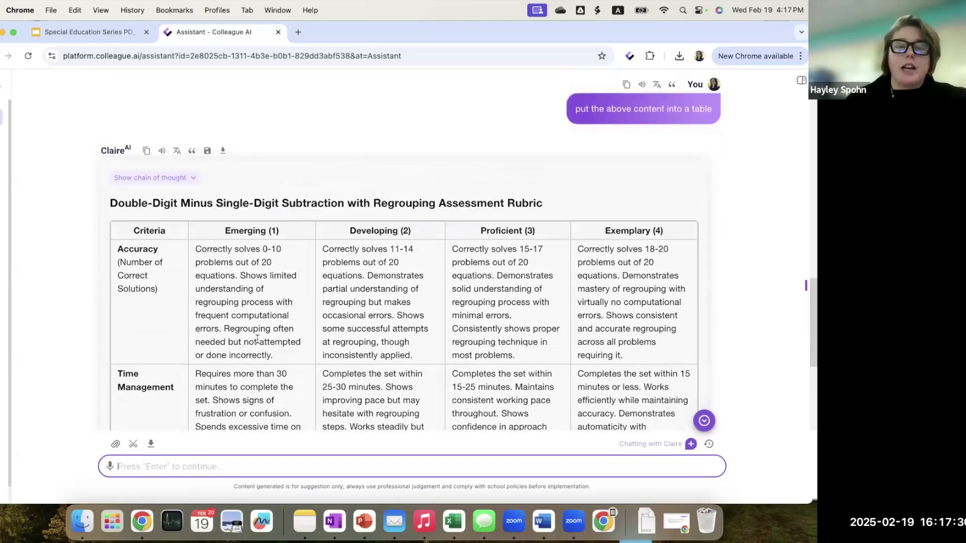
{"action": "scroll", "coordinate": [258, 341], "scroll_direction": "up", "scroll_amount": 5}
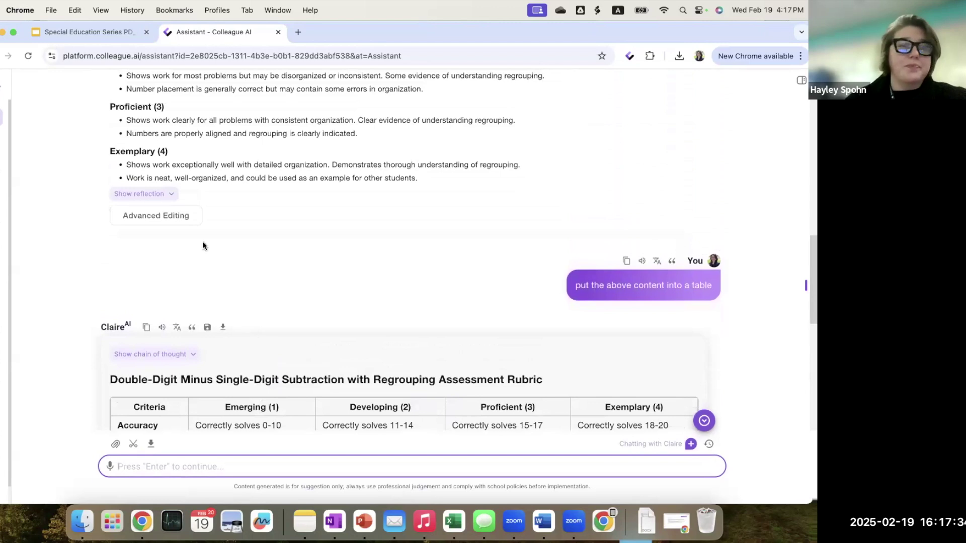
Go back to the slide deck and present it, advancing to the Intervention Strategies slide
{"action": "left_click", "coordinate": [77, 30]}
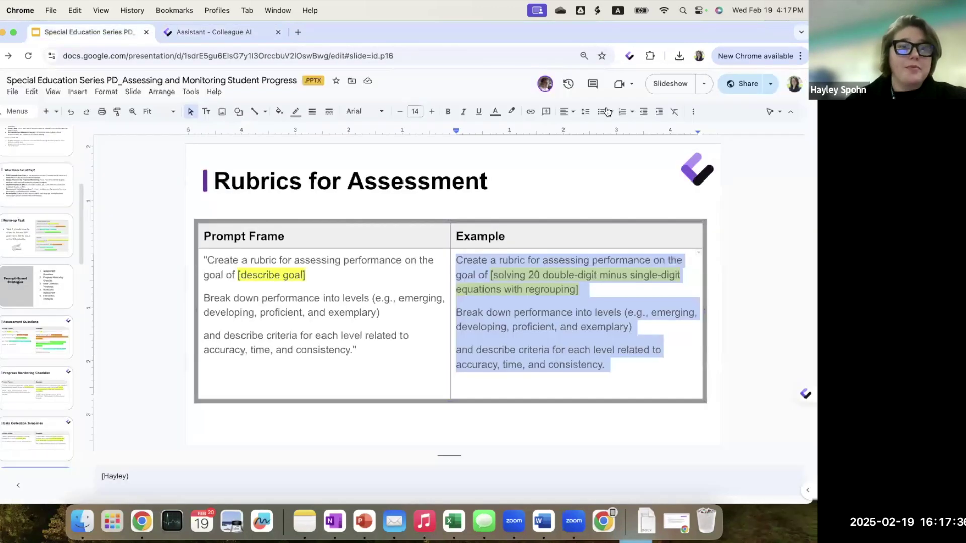
{"action": "left_click", "coordinate": [661, 85]}
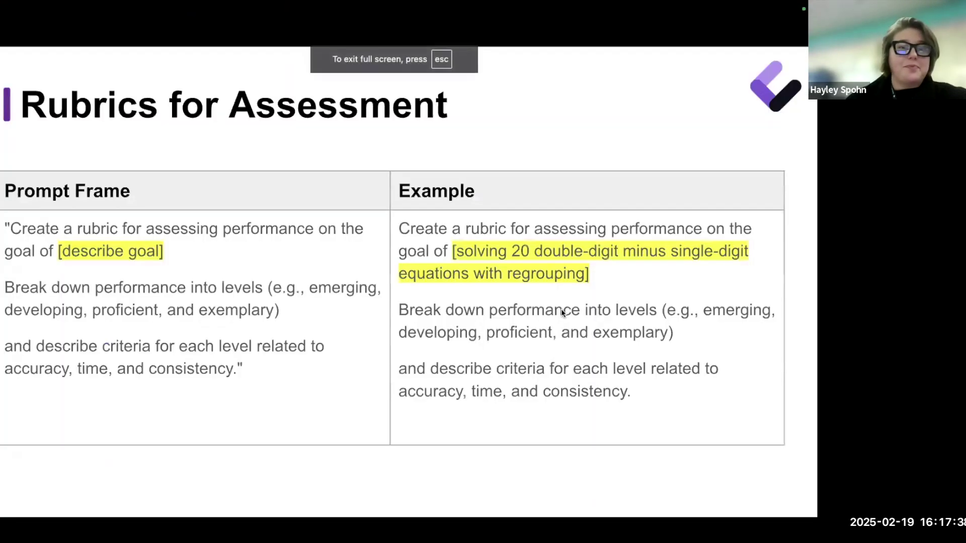
{"action": "key", "text": "Right"}
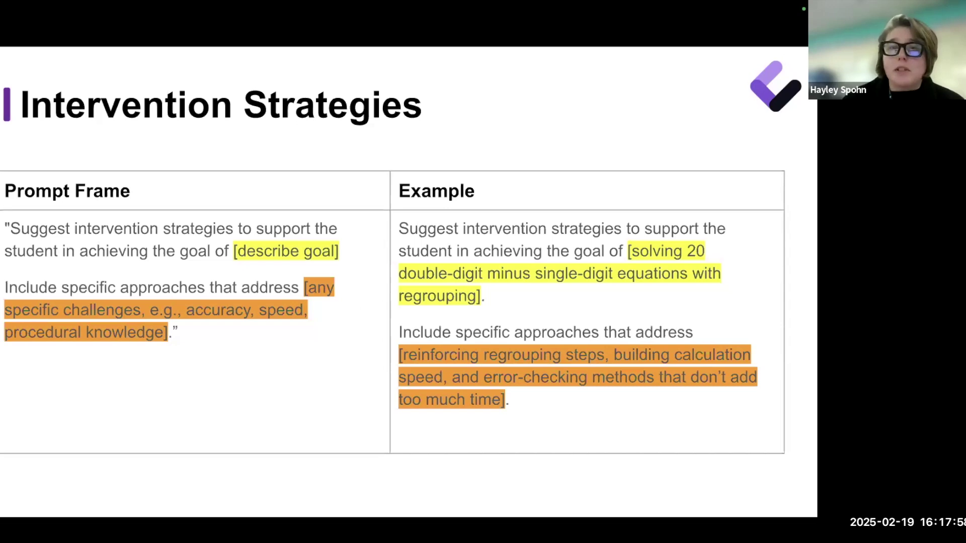
Copy the example prompt from the Intervention Strategies slide and submit it in the current Colleague AI chat
{"action": "key", "text": "Escape"}
{"action": "left_click_drag", "start_coordinate": [455, 258], "coordinate": [544, 379]}
{"action": "key", "text": "cmd+c"}
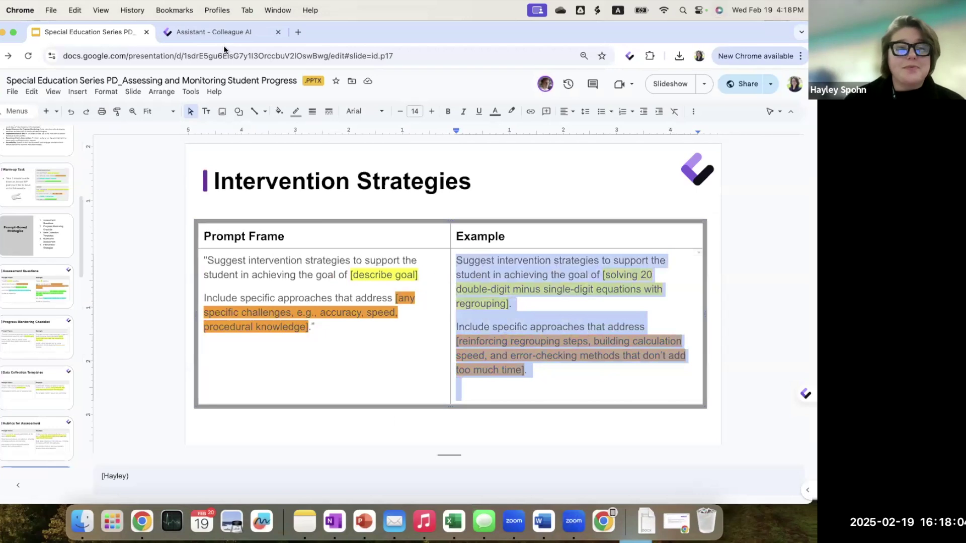
{"action": "left_click", "coordinate": [207, 28]}
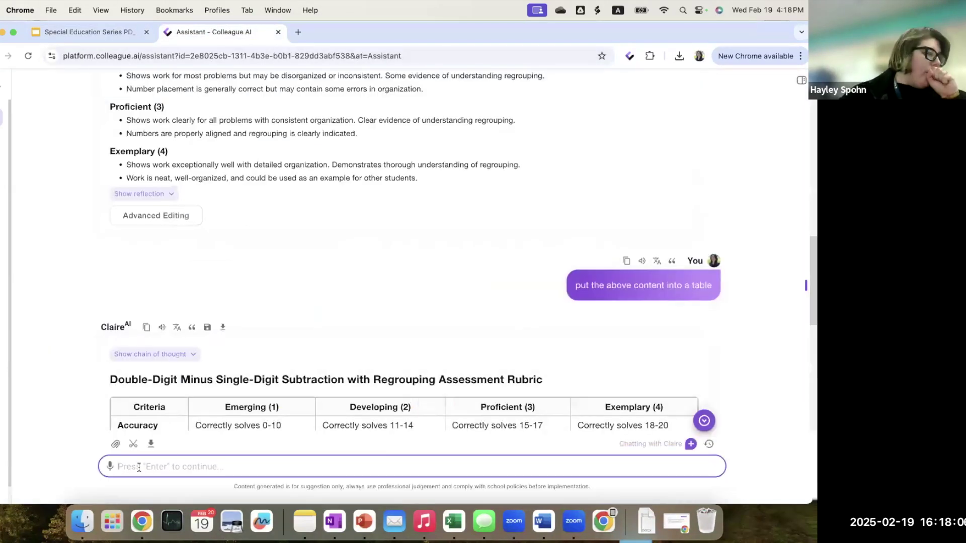
{"action": "key", "text": "cmd+v"}
{"action": "key", "text": "Return"}
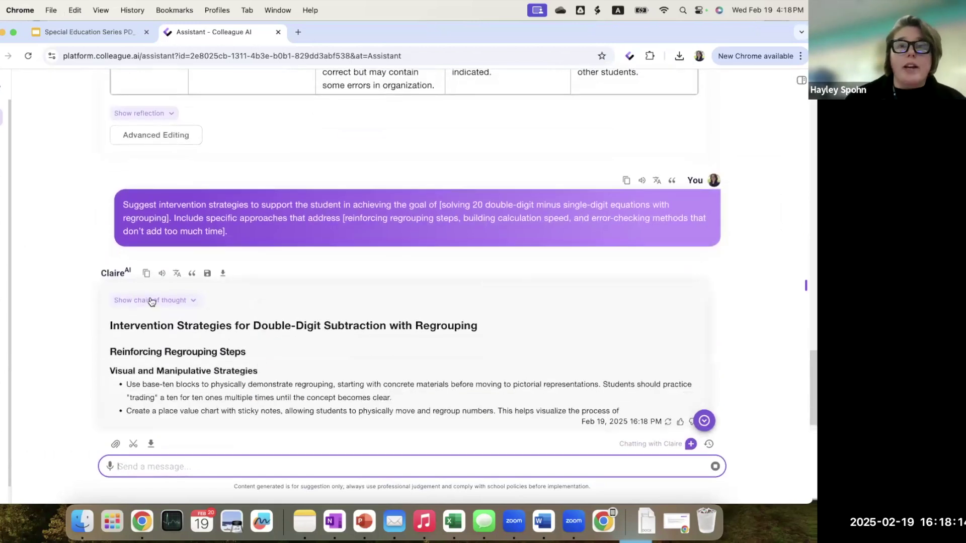
Expand the chain of thought behind the intervention strategies response, read it and collapse it again
{"action": "left_click", "coordinate": [150, 300]}
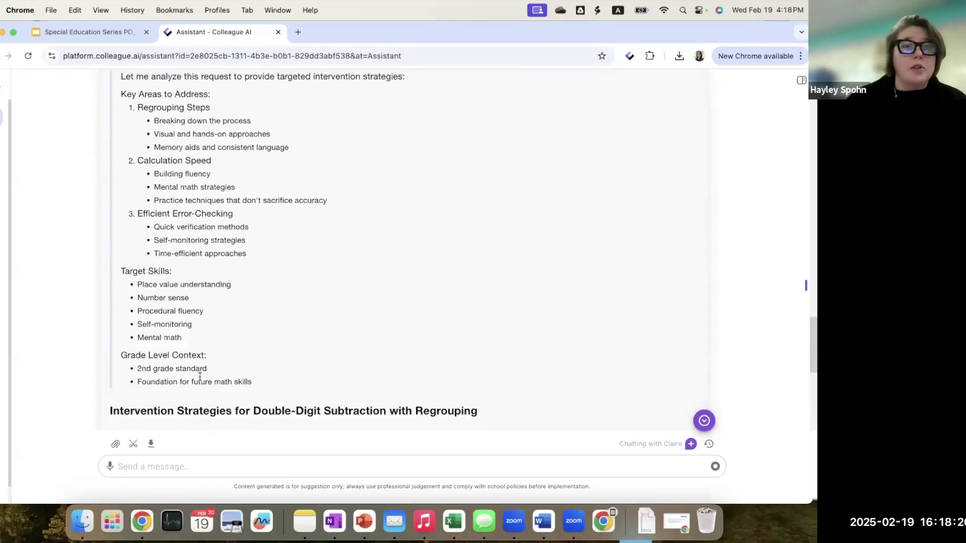
{"action": "scroll", "coordinate": [198, 377], "scroll_direction": "up", "scroll_amount": 3}
{"action": "left_click", "coordinate": [167, 153]}
Examine the generated intervention strategies, from regrouping steps and calculation speed through error-checking methods and implementation tips
{"action": "scroll", "coordinate": [215, 309], "scroll_direction": "down", "scroll_amount": 2}
{"action": "scroll", "coordinate": [216, 309], "scroll_direction": "down", "scroll_amount": 5}
{"action": "scroll", "coordinate": [215, 309], "scroll_direction": "down", "scroll_amount": 3}
{"action": "scroll", "coordinate": [216, 309], "scroll_direction": "down", "scroll_amount": 2}
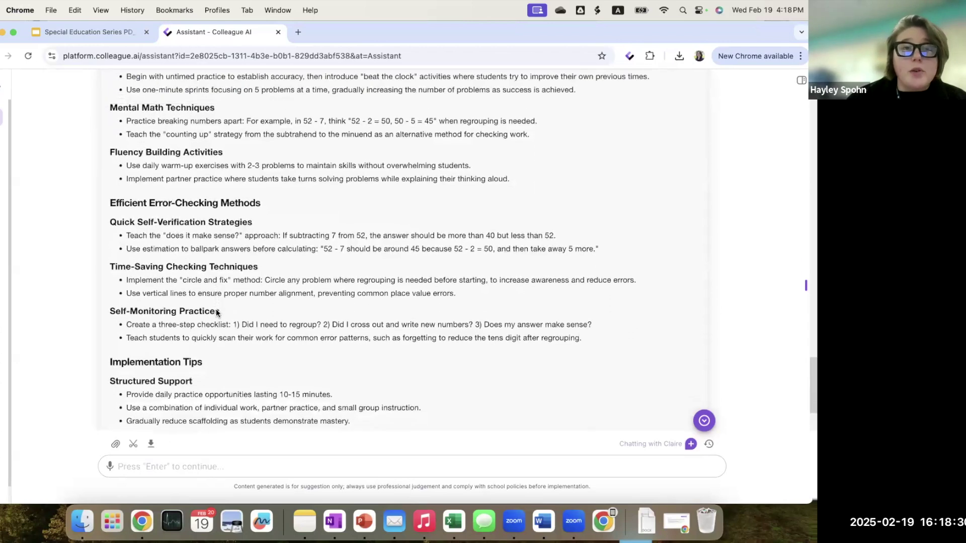
{"action": "scroll", "coordinate": [216, 310], "scroll_direction": "up", "scroll_amount": 5}
{"action": "scroll", "coordinate": [216, 309], "scroll_direction": "up", "scroll_amount": 3}
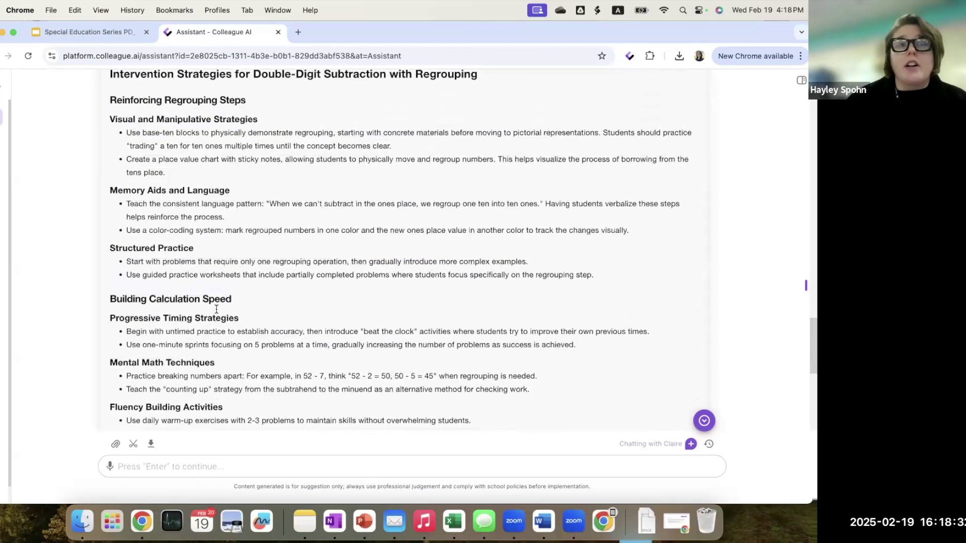
{"action": "scroll", "coordinate": [216, 310], "scroll_direction": "down", "scroll_amount": 6}
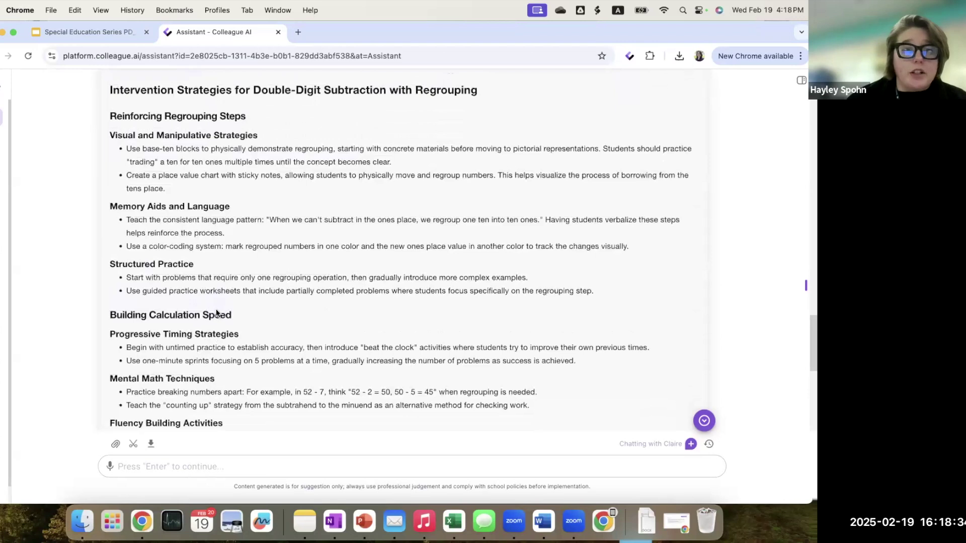
{"action": "scroll", "coordinate": [216, 311], "scroll_direction": "down", "scroll_amount": 3}
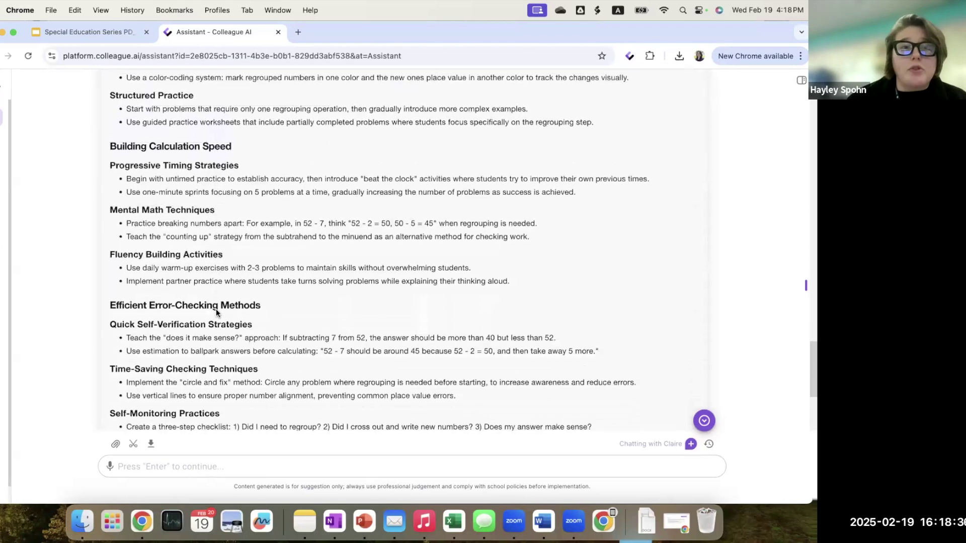
{"action": "scroll", "coordinate": [216, 308], "scroll_direction": "up", "scroll_amount": 5}
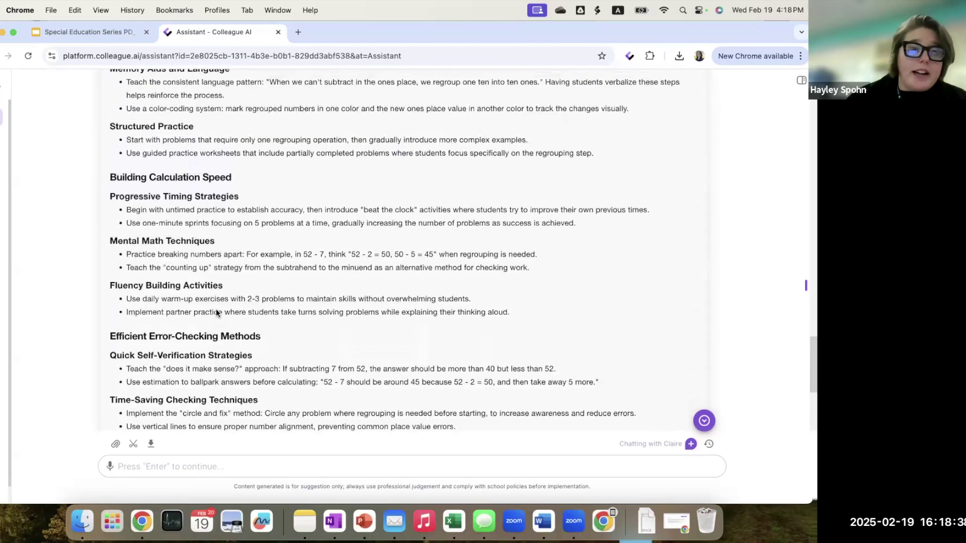
{"action": "scroll", "coordinate": [216, 309], "scroll_direction": "up", "scroll_amount": 1}
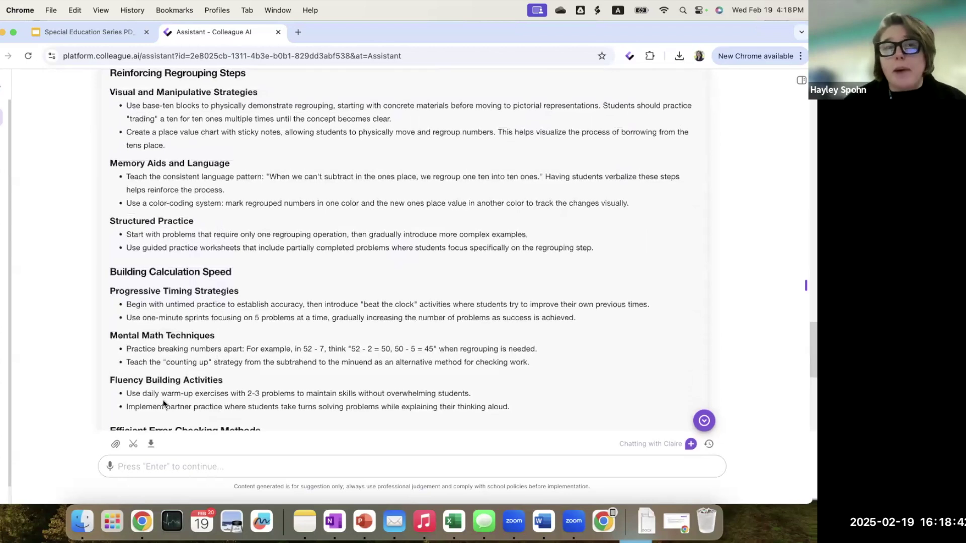
{"action": "scroll", "coordinate": [163, 403], "scroll_direction": "down", "scroll_amount": 6}
{"action": "scroll", "coordinate": [163, 403], "scroll_direction": "down", "scroll_amount": 6}
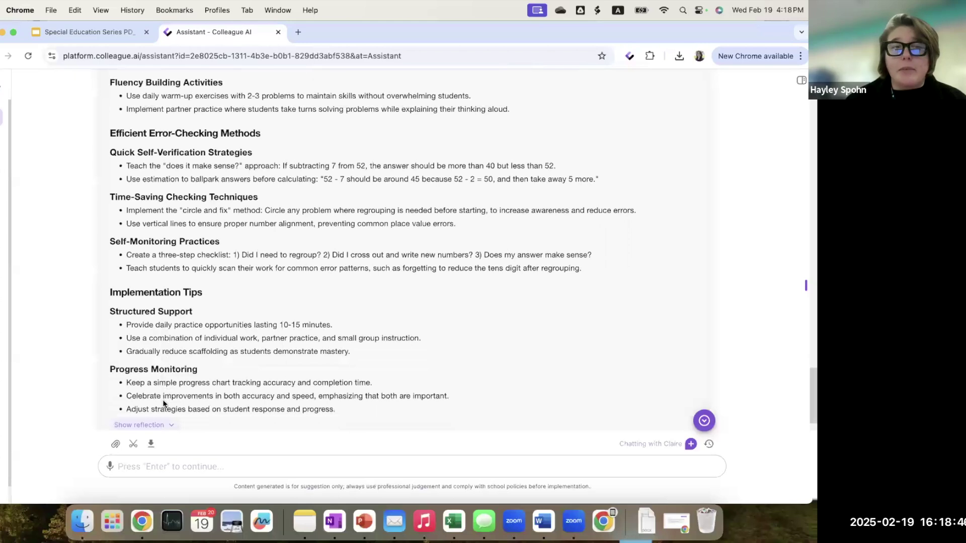
{"action": "scroll", "coordinate": [163, 402], "scroll_direction": "down", "scroll_amount": 2}
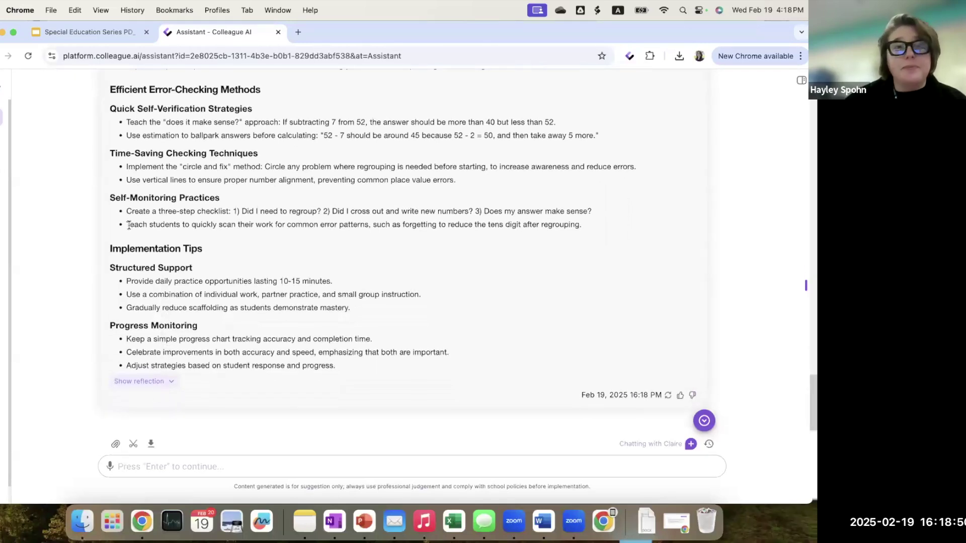
{"action": "left_click", "coordinate": [71, 32]}
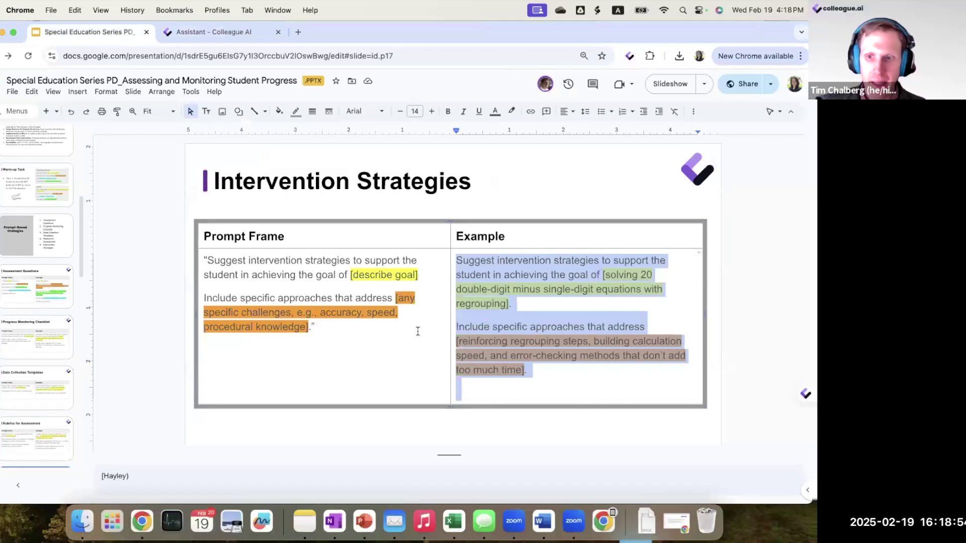
{"action": "left_click", "coordinate": [543, 366]}
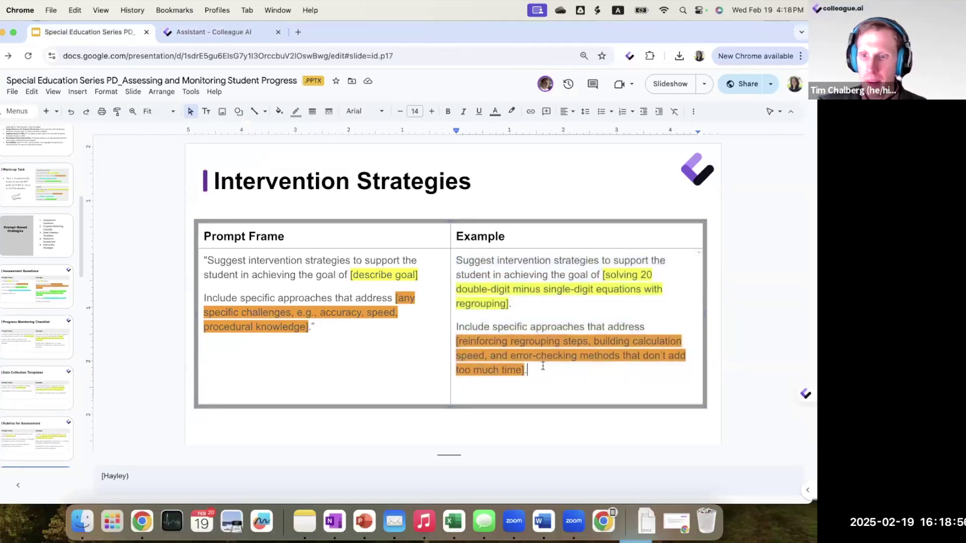
{"action": "left_click", "coordinate": [240, 33]}
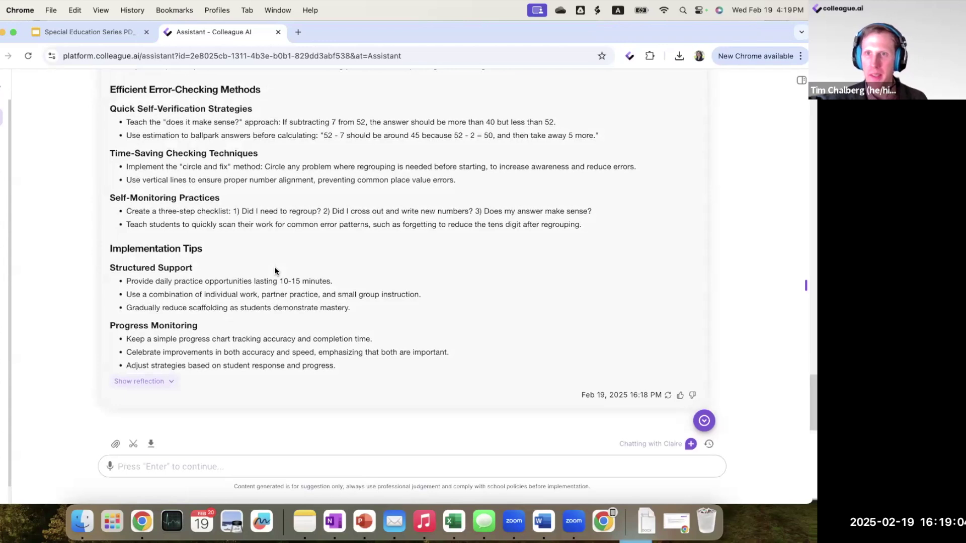
Save the intervention strategies response as a Lesson Plan document, keeping the suggested title
{"action": "scroll", "coordinate": [275, 271], "scroll_direction": "up", "scroll_amount": 10}
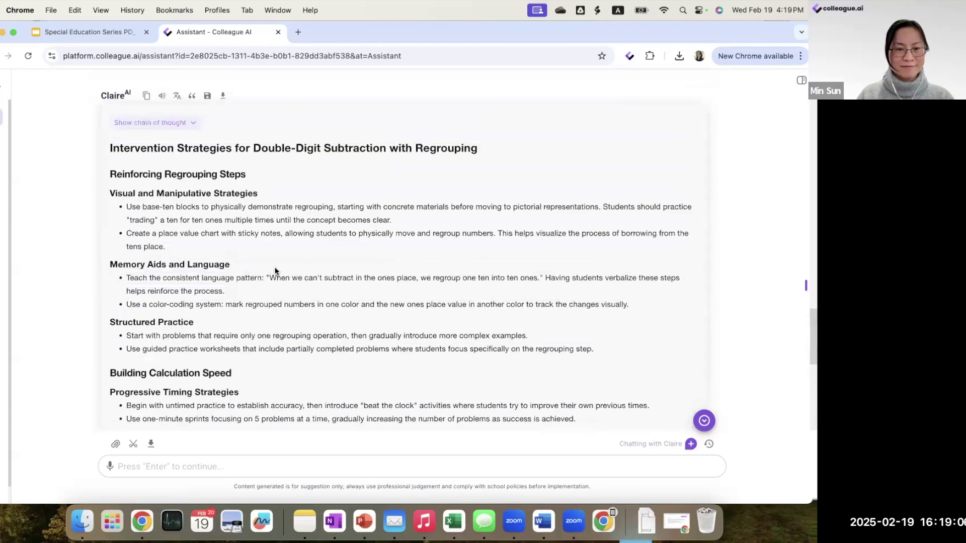
{"action": "scroll", "coordinate": [275, 271], "scroll_direction": "up", "scroll_amount": 5}
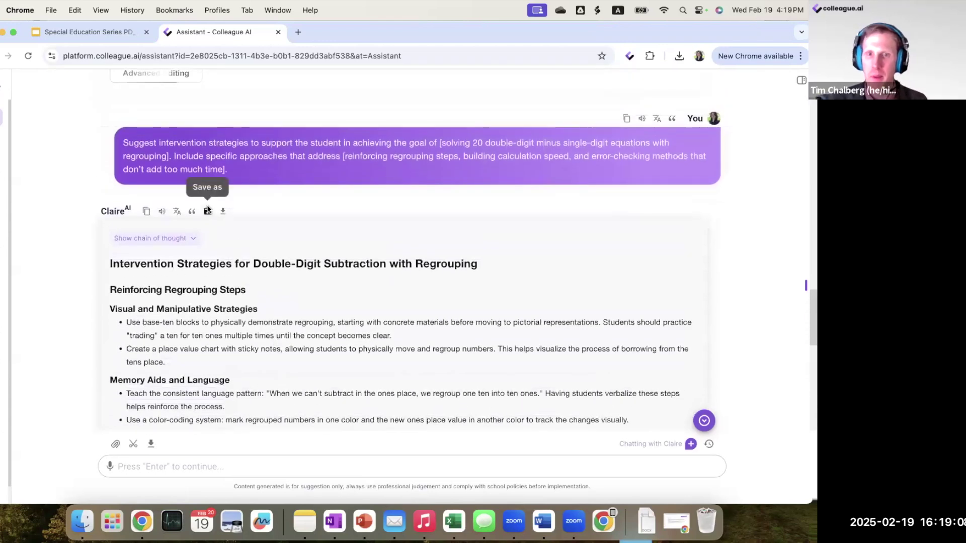
{"action": "left_click", "coordinate": [208, 210]}
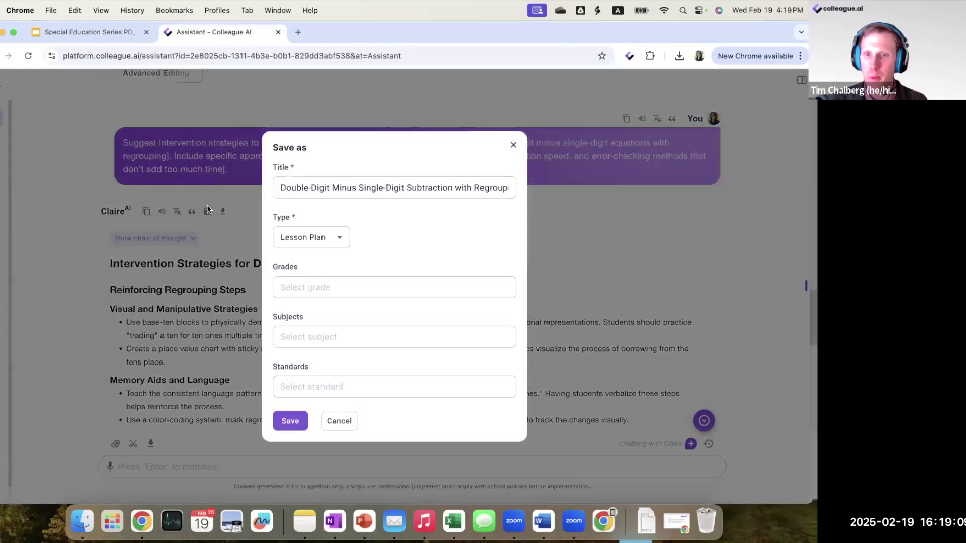
{"action": "left_click", "coordinate": [289, 423]}
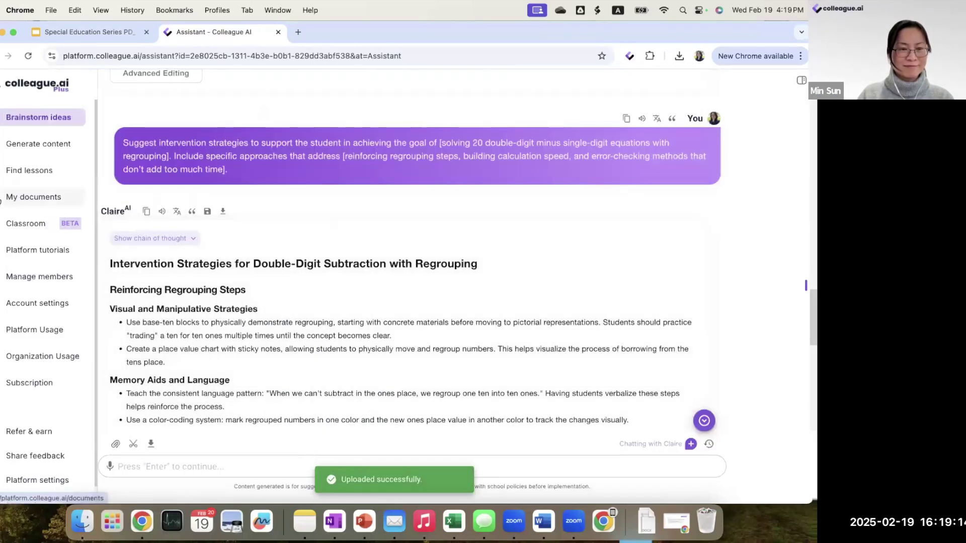
Open the newly saved intervention strategies document from the saved documents and look through its contents
{"action": "left_click", "coordinate": [1, 200]}
{"action": "left_click", "coordinate": [174, 268]}
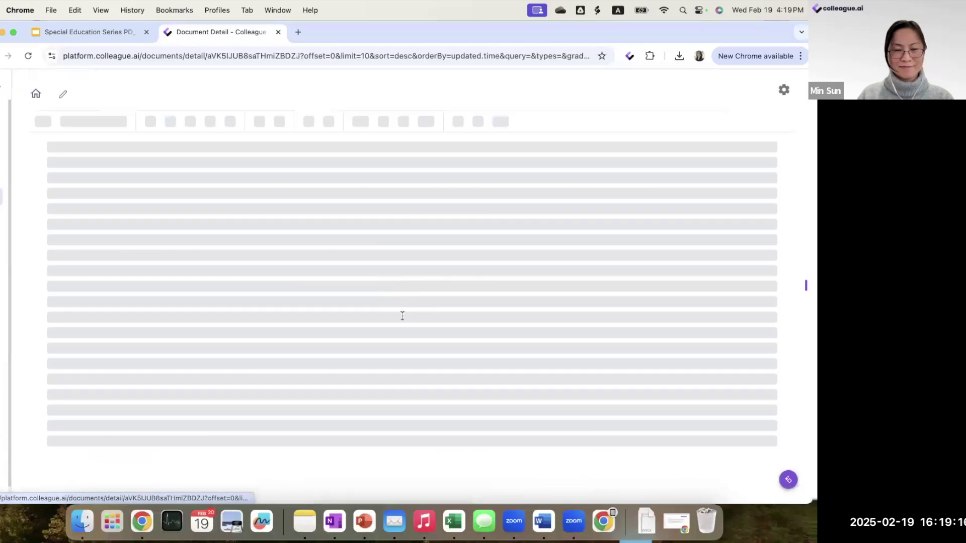
{"action": "scroll", "coordinate": [403, 316], "scroll_direction": "down", "scroll_amount": 6}
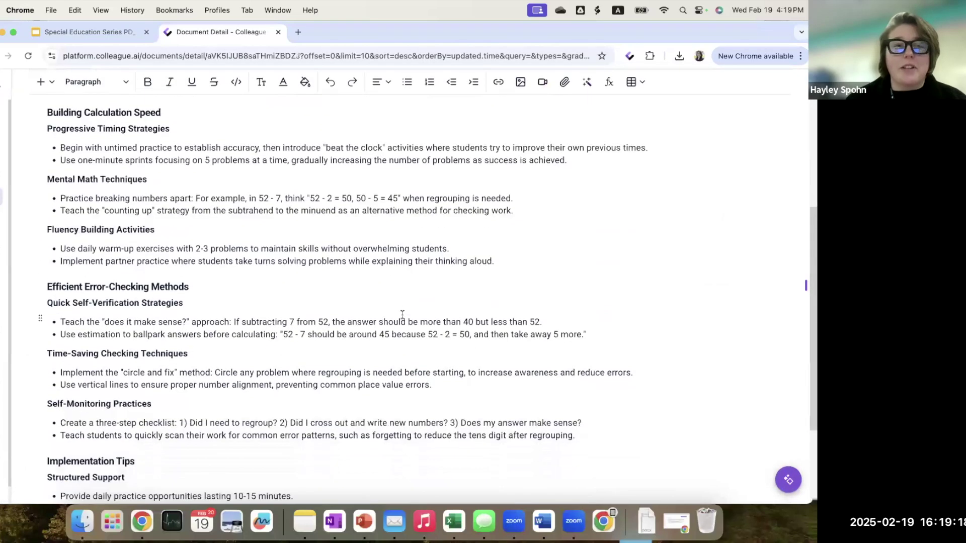
{"action": "scroll", "coordinate": [403, 315], "scroll_direction": "down", "scroll_amount": 3}
{"action": "scroll", "coordinate": [402, 315], "scroll_direction": "up", "scroll_amount": 5}
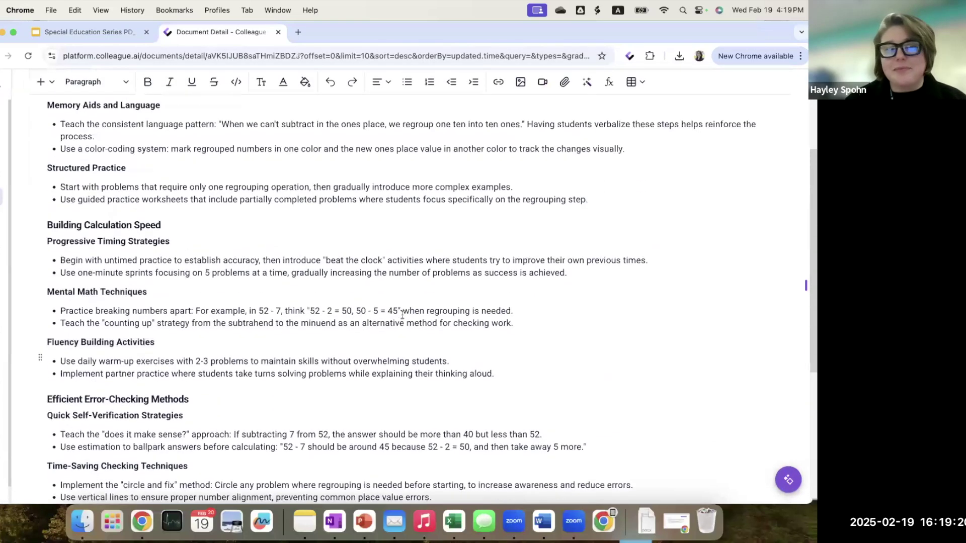
{"action": "scroll", "coordinate": [402, 315], "scroll_direction": "up", "scroll_amount": 4}
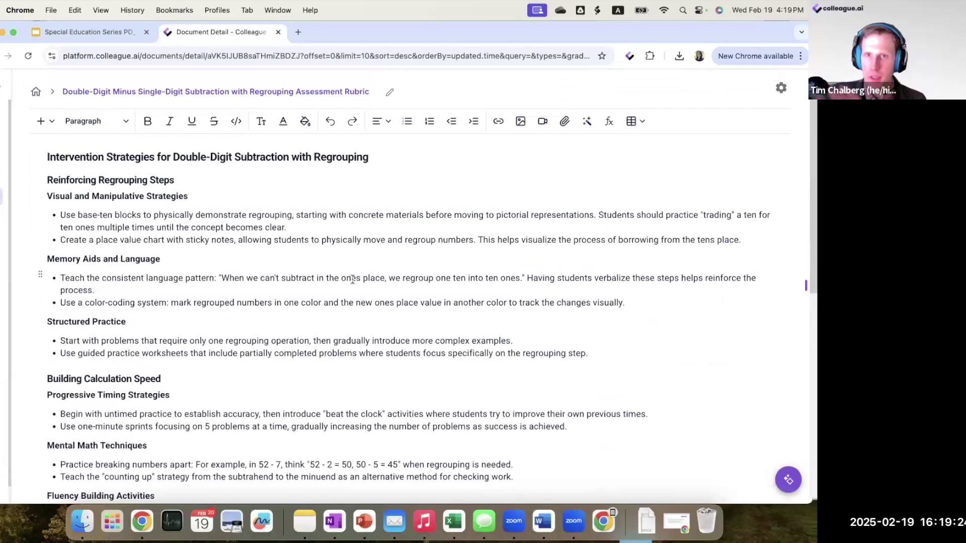
Highlight the Visual and Manipulative Strategies section to bring up its AI editing options, then deselect it and open the document's AI assistant
{"action": "left_click", "coordinate": [49, 194]}
{"action": "left_click_drag", "start_coordinate": [49, 195], "coordinate": [236, 256]}
{"action": "left_click_drag", "start_coordinate": [420, 248], "coordinate": [524, 250]}
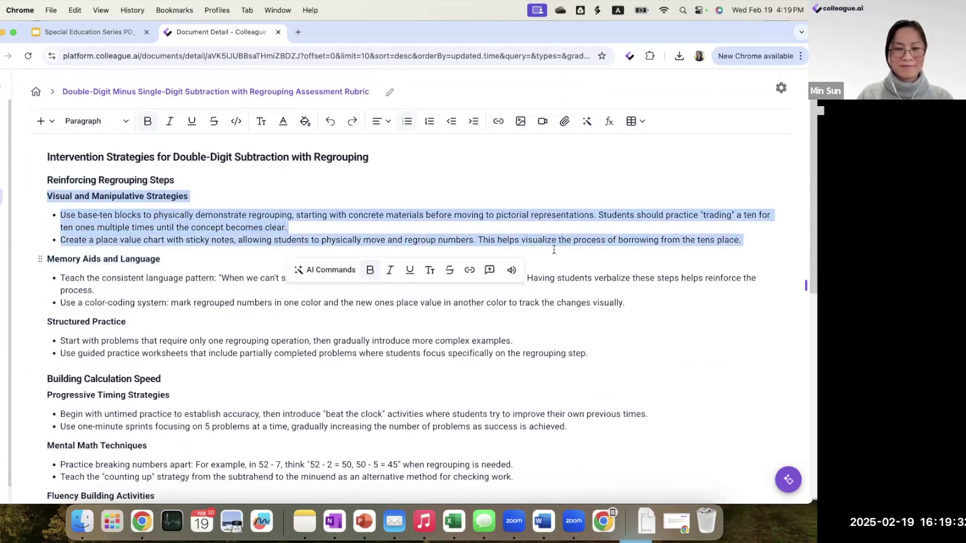
{"action": "left_click", "coordinate": [260, 360]}
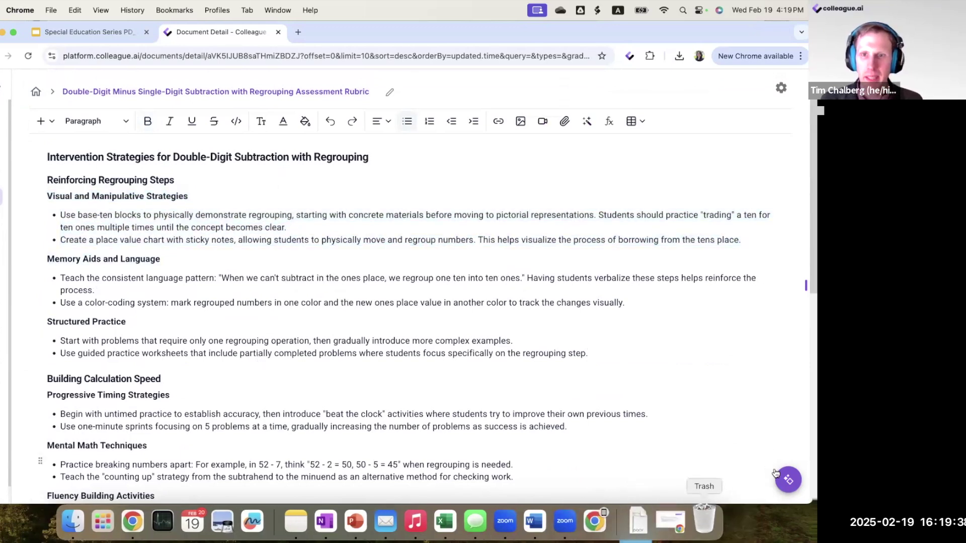
{"action": "left_click", "coordinate": [788, 479]}
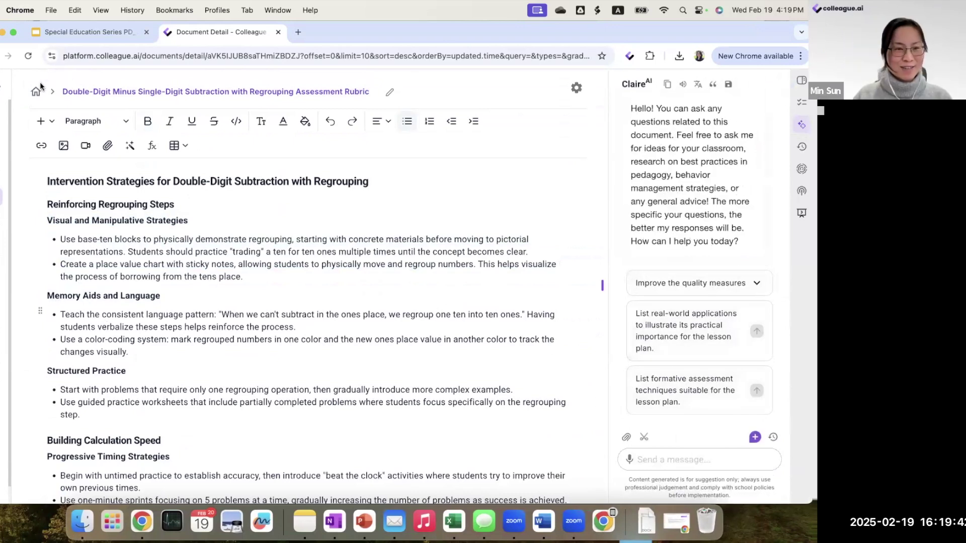
Return to the slide deck and present it from the Snipping Tool Feature Spotlight slide, advancing to the student data analysis example
{"action": "left_click", "coordinate": [78, 31]}
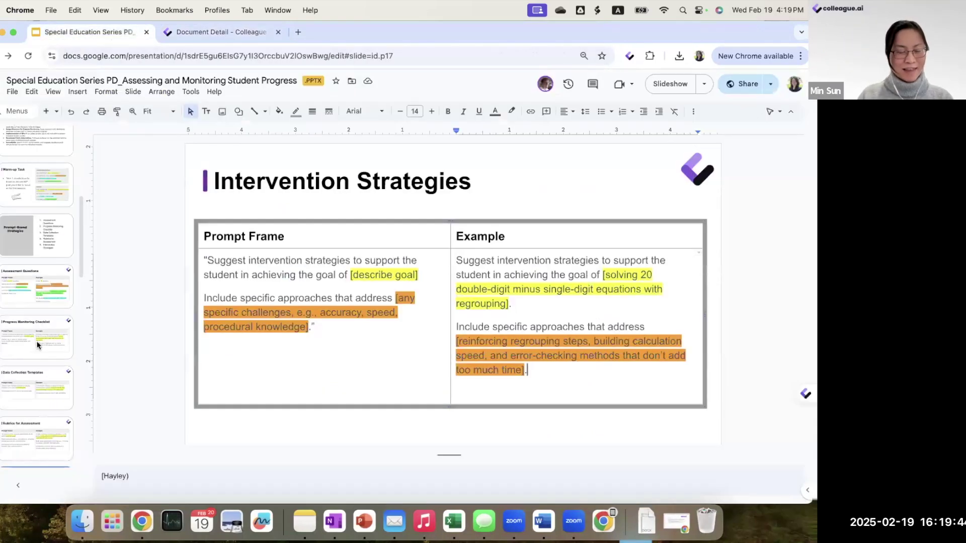
{"action": "scroll", "coordinate": [17, 399], "scroll_direction": "down", "scroll_amount": 2}
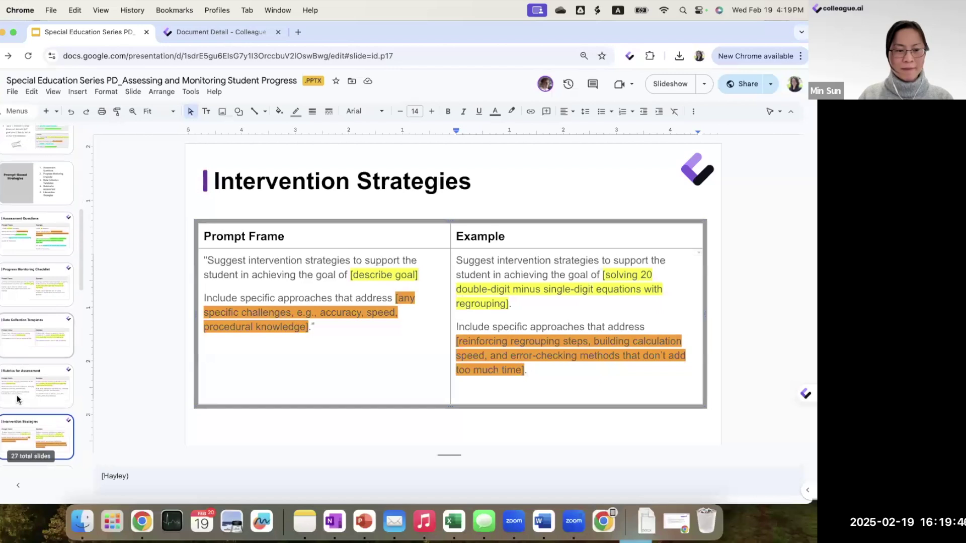
{"action": "left_click", "coordinate": [17, 441]}
{"action": "scroll", "coordinate": [17, 442], "scroll_direction": "down", "scroll_amount": 5}
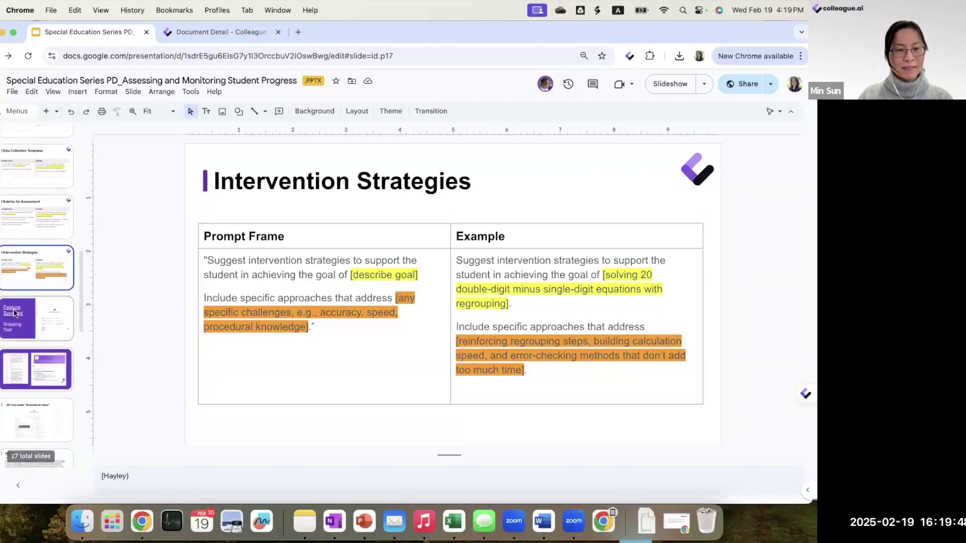
{"action": "left_click", "coordinate": [20, 320]}
{"action": "left_click", "coordinate": [659, 83]}
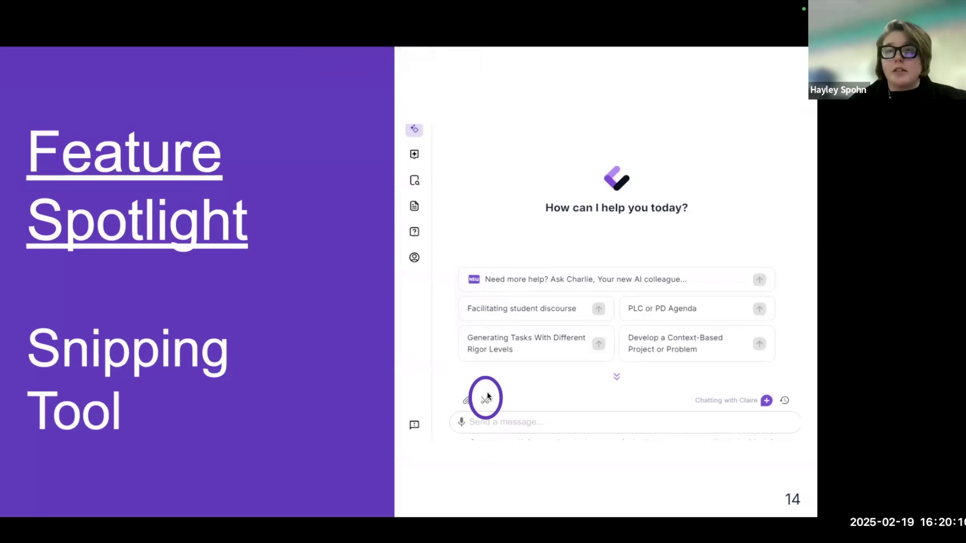
{"action": "key", "text": "Right"}
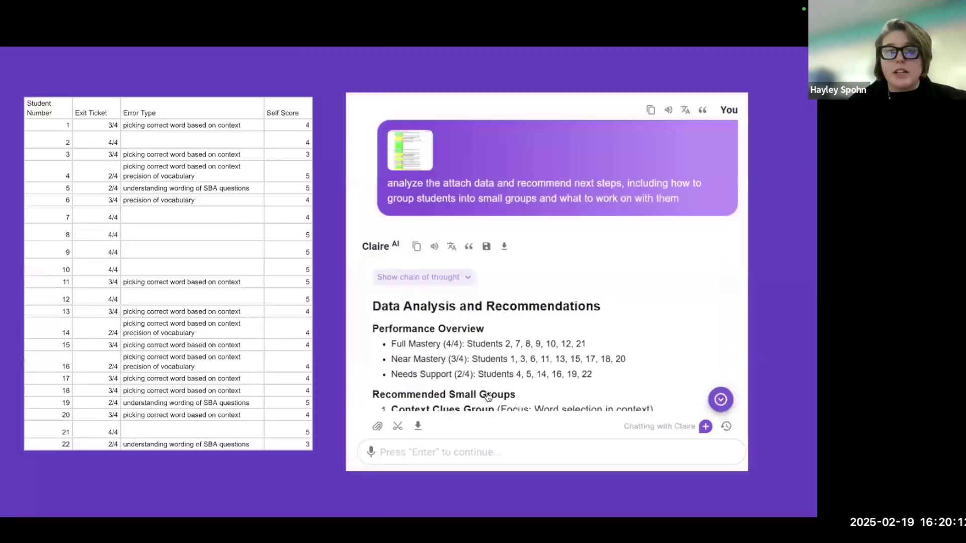
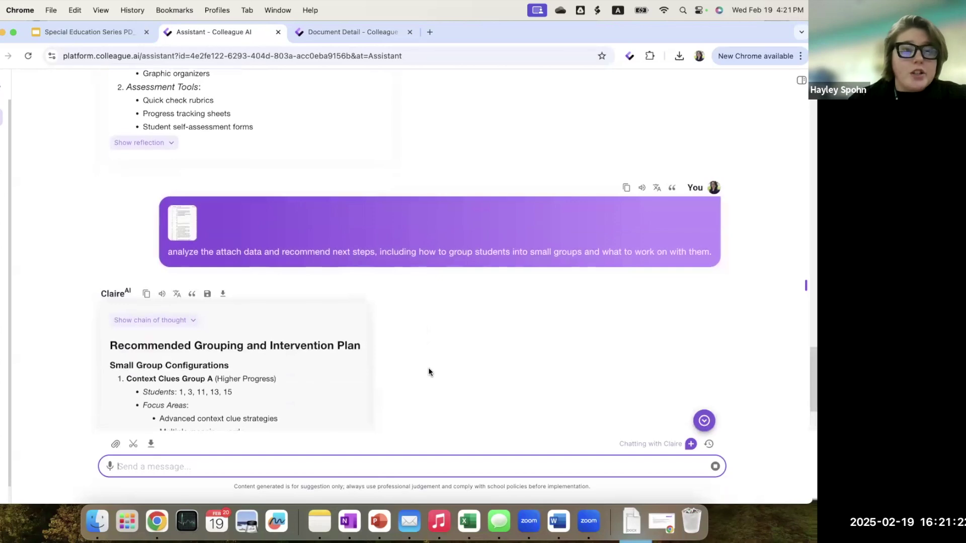
Examine the recommended grouping and intervention plan, comparing each small group's students, focus areas and activities
{"action": "scroll", "coordinate": [429, 372], "scroll_direction": "down", "scroll_amount": 5}
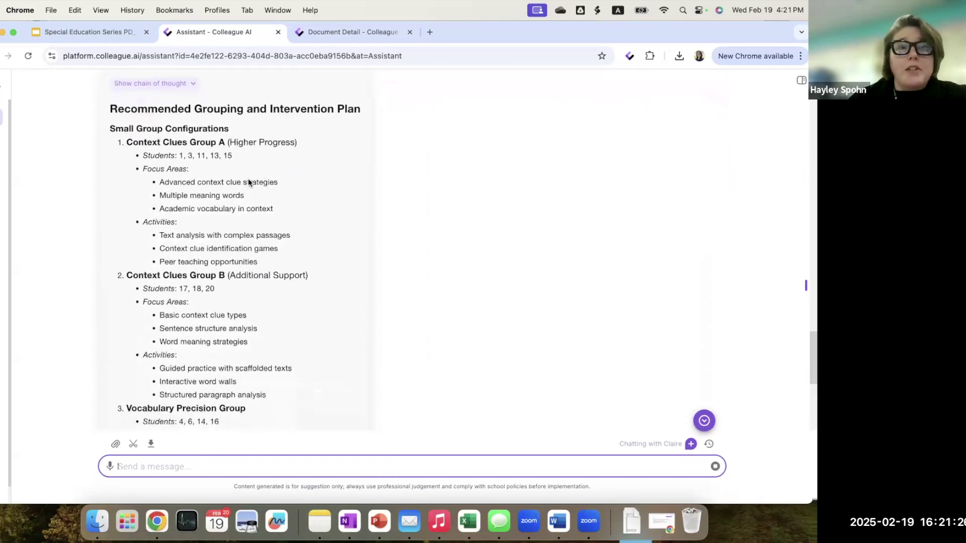
{"action": "scroll", "coordinate": [225, 308], "scroll_direction": "down", "scroll_amount": 1}
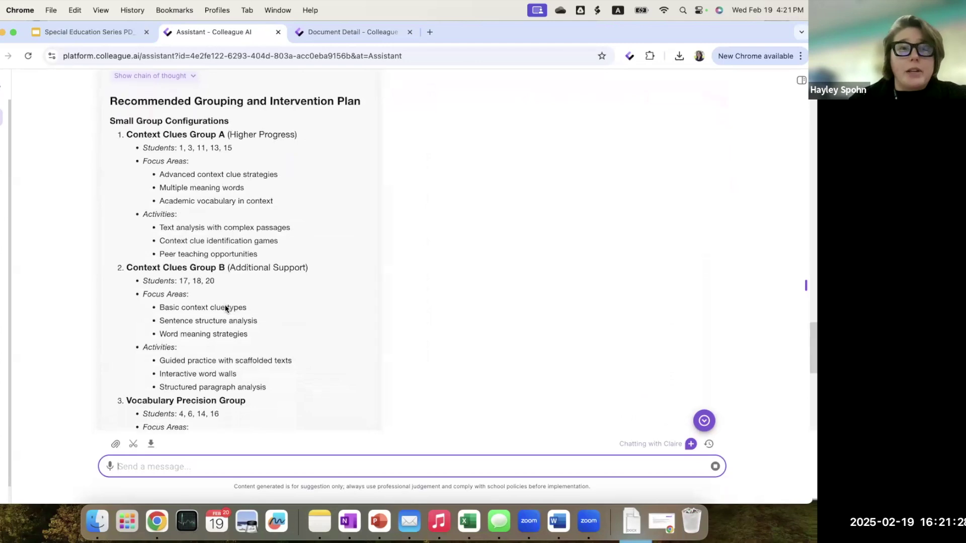
{"action": "scroll", "coordinate": [225, 308], "scroll_direction": "down", "scroll_amount": 1}
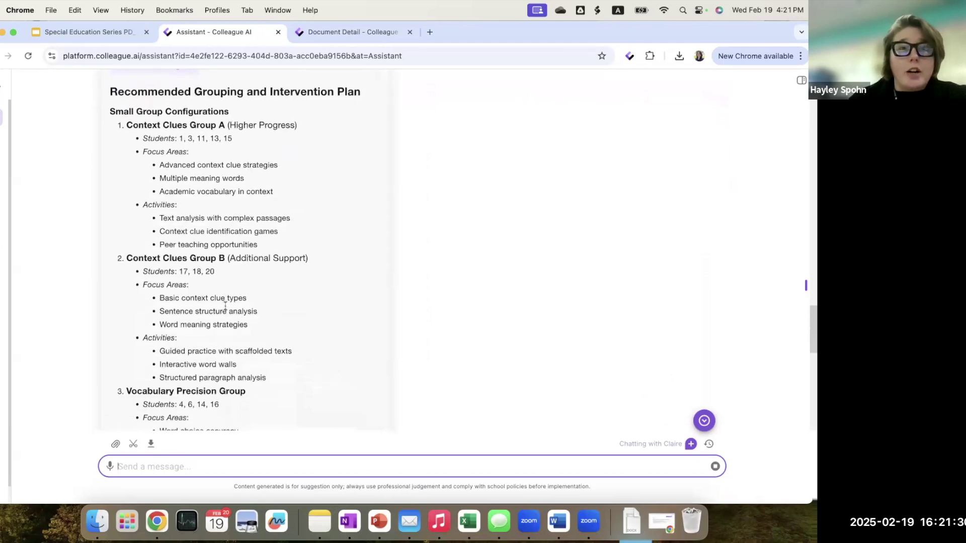
{"action": "scroll", "coordinate": [225, 308], "scroll_direction": "down", "scroll_amount": 5}
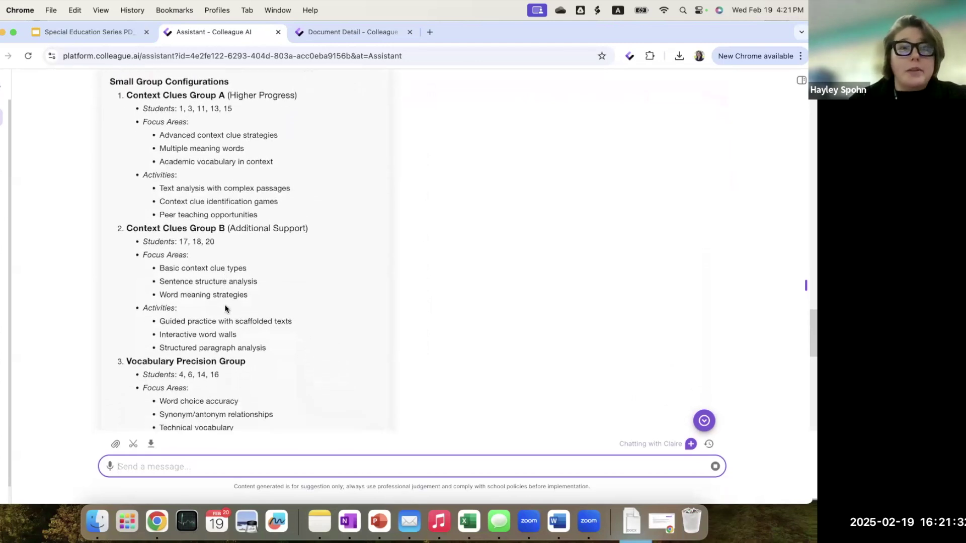
{"action": "scroll", "coordinate": [225, 308], "scroll_direction": "down", "scroll_amount": 2}
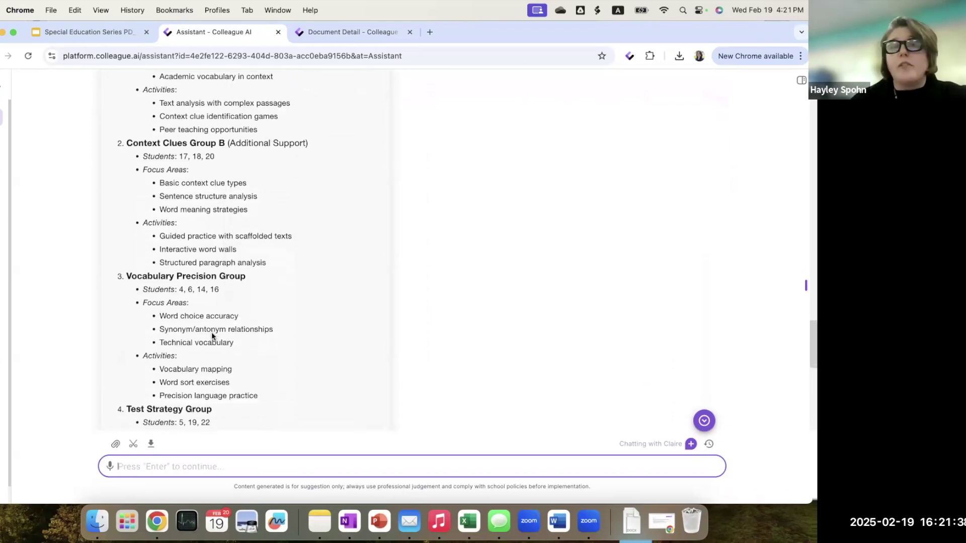
{"action": "scroll", "coordinate": [212, 334], "scroll_direction": "down", "scroll_amount": 2}
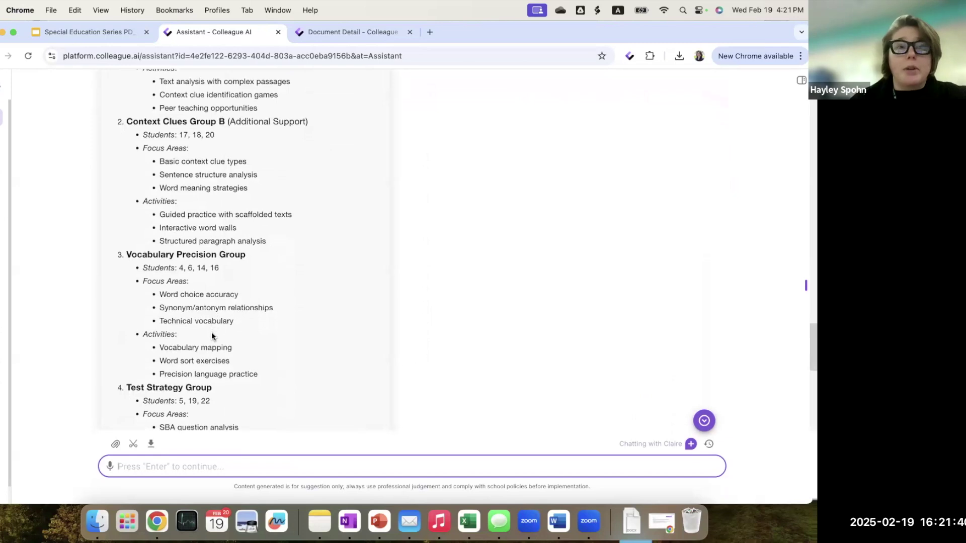
{"action": "scroll", "coordinate": [212, 334], "scroll_direction": "down", "scroll_amount": 1}
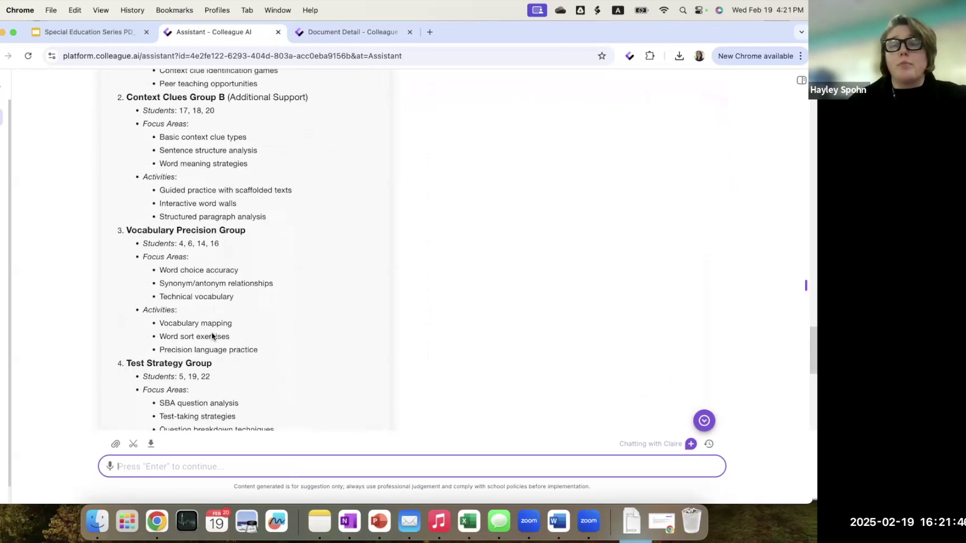
{"action": "scroll", "coordinate": [212, 336], "scroll_direction": "up", "scroll_amount": 1}
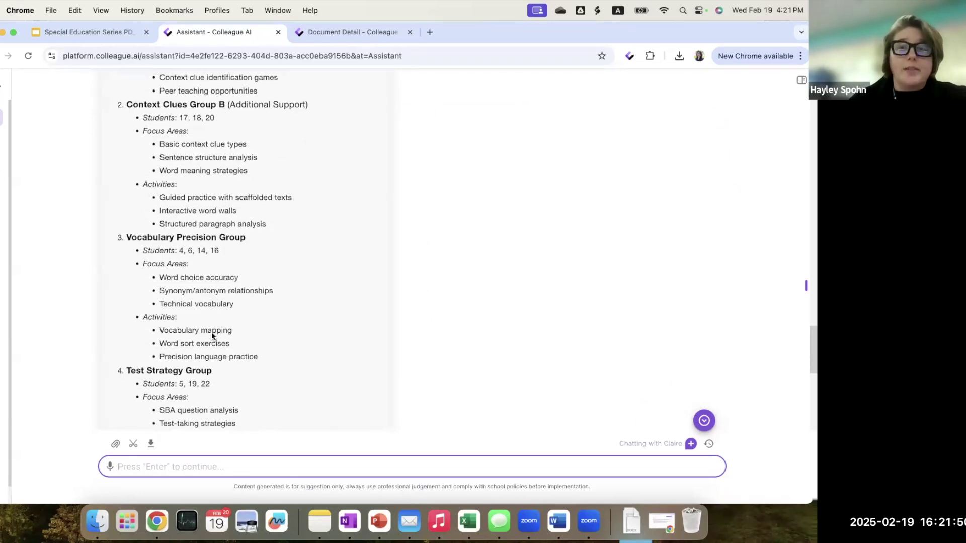
{"action": "scroll", "coordinate": [211, 336], "scroll_direction": "down", "scroll_amount": 1}
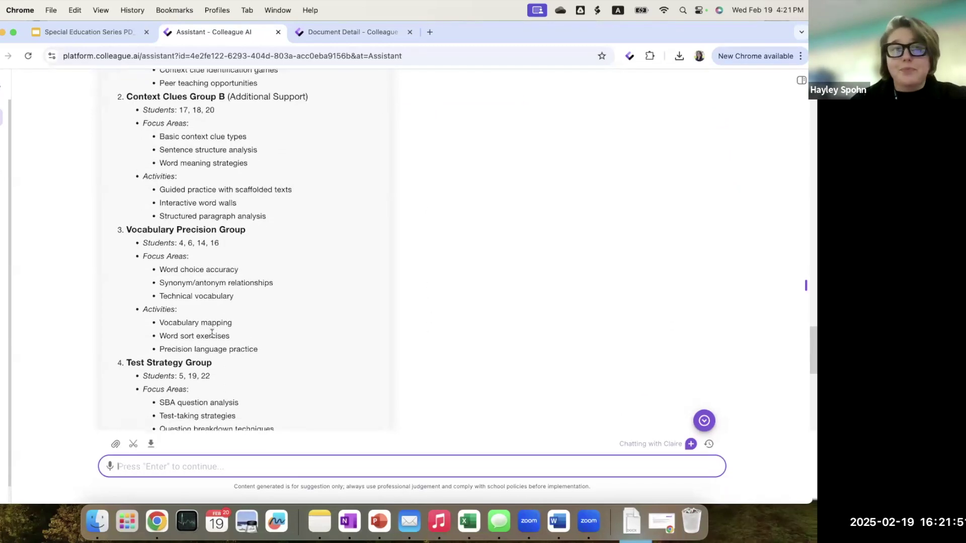
Go back to the slide deck, close the extra chat opened from it, and present the IEP Tool under “Brainstorm Ideas” slide
{"action": "left_click", "coordinate": [83, 31]}
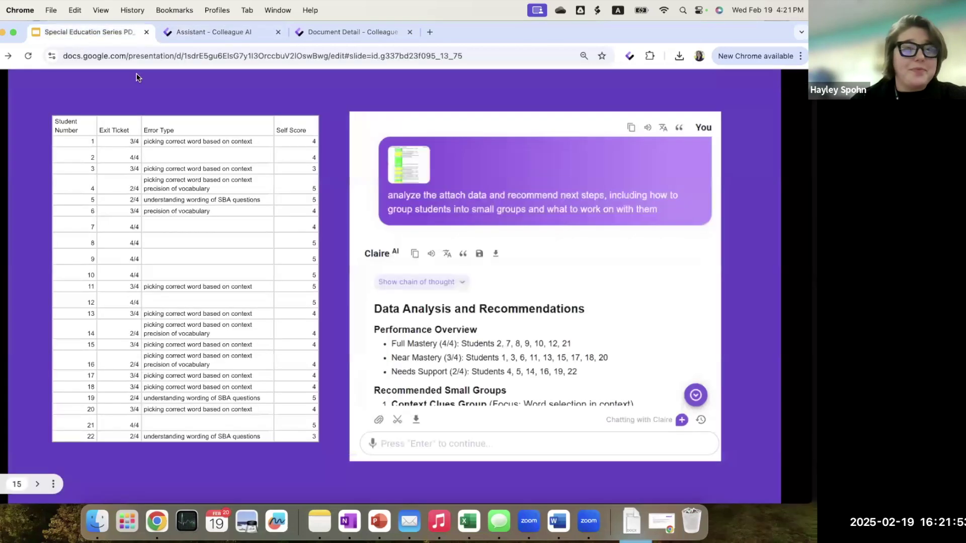
{"action": "left_click", "coordinate": [365, 252]}
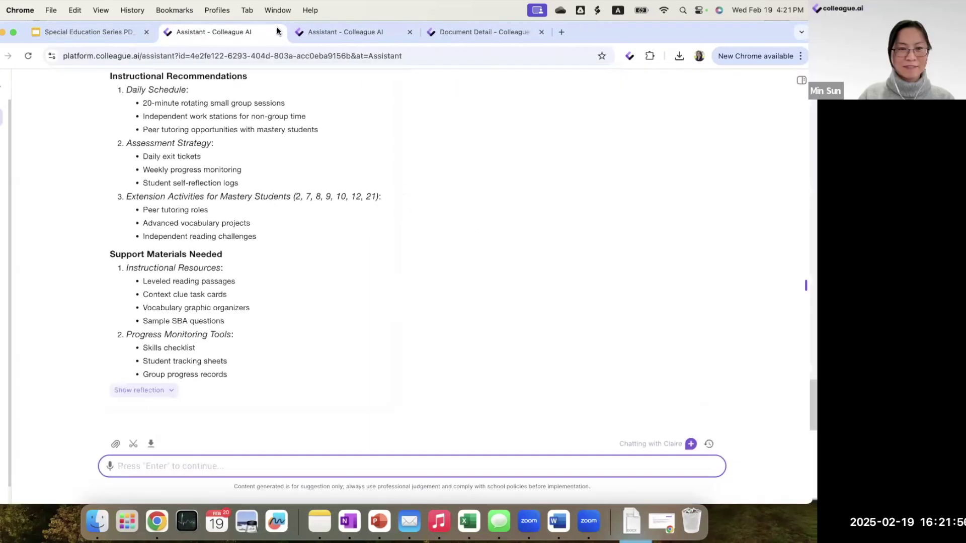
{"action": "left_click", "coordinate": [277, 31]}
{"action": "key", "text": "Right"}
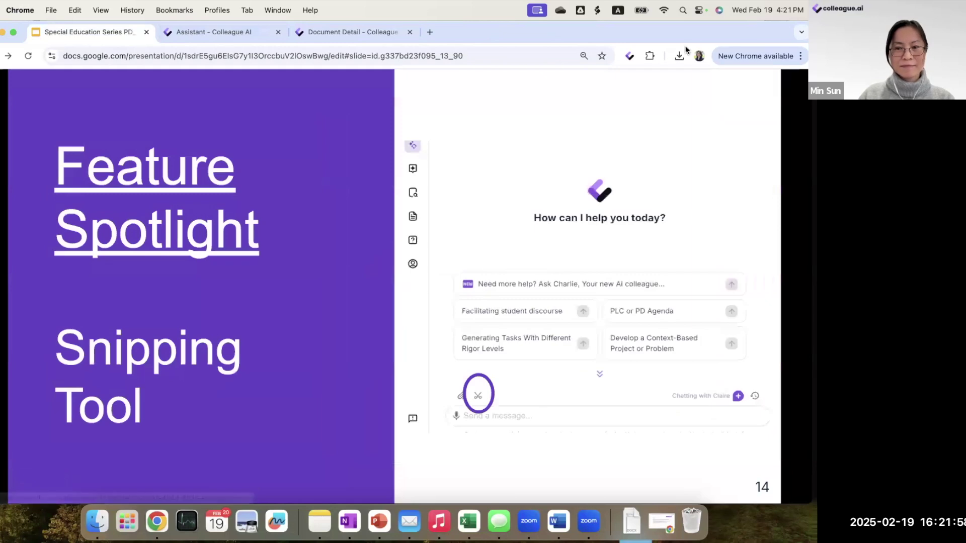
{"action": "key", "text": "Escape"}
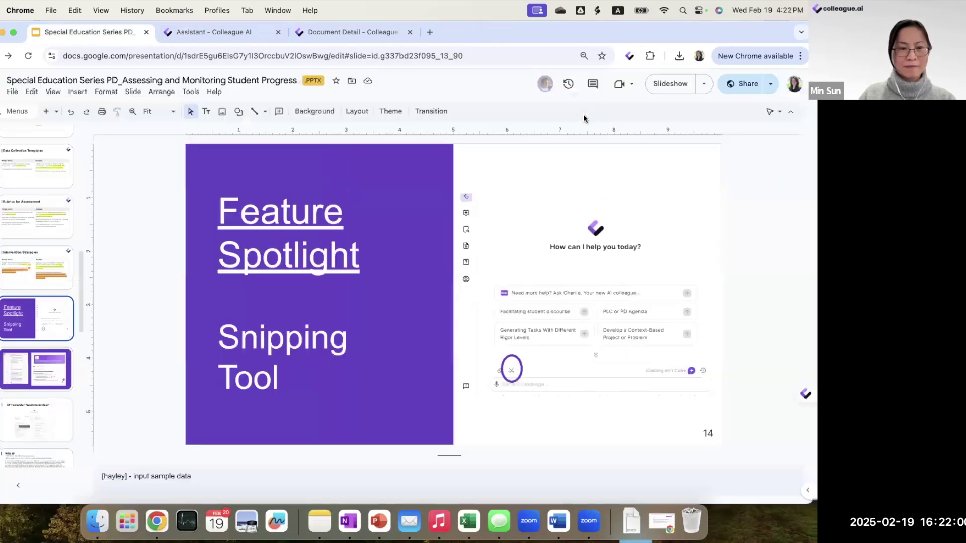
{"action": "left_click", "coordinate": [22, 417]}
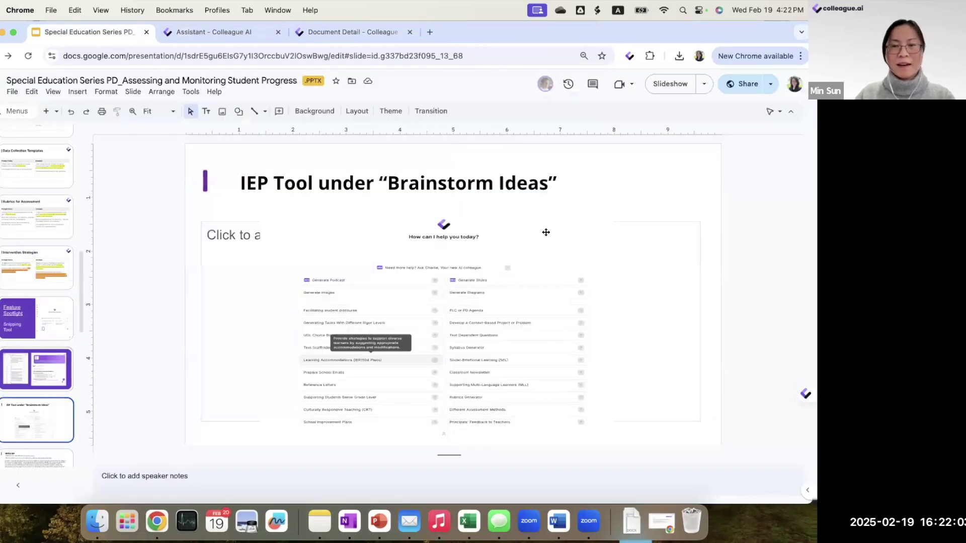
{"action": "left_click", "coordinate": [660, 82]}
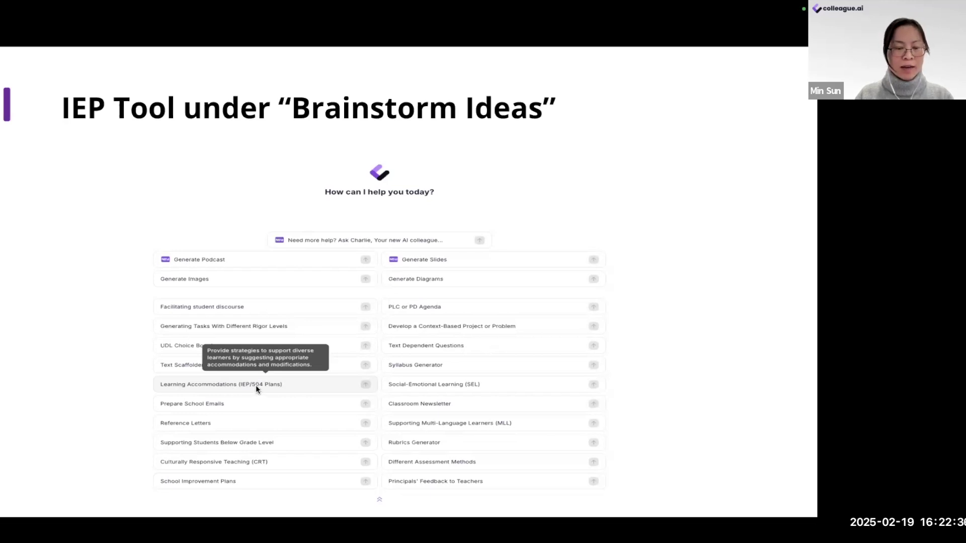
Leave the slideshow and start a Learning Accommodations (IEP/504 Plans) chat from the full list of Brainstorm ideas in Colleague AI
{"action": "key", "text": "Escape"}
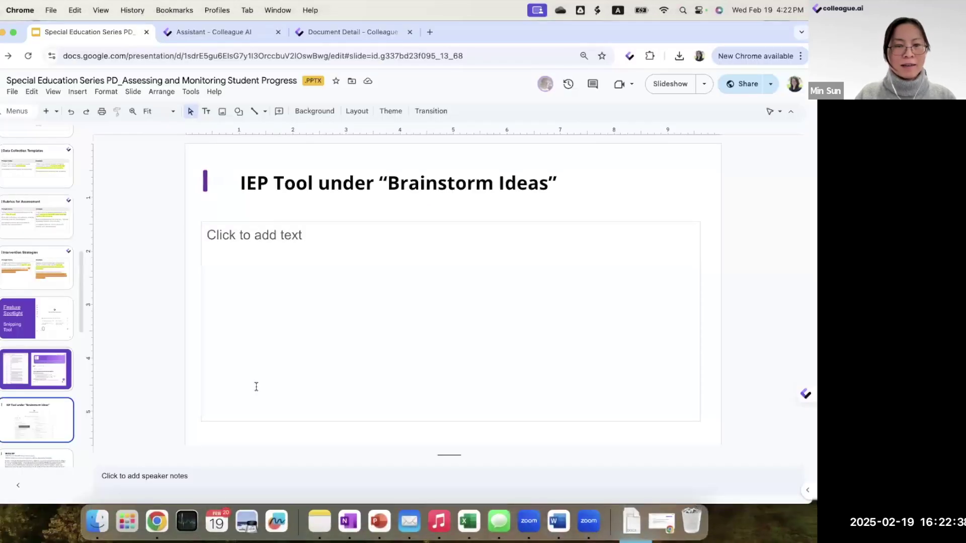
{"action": "left_click", "coordinate": [214, 32]}
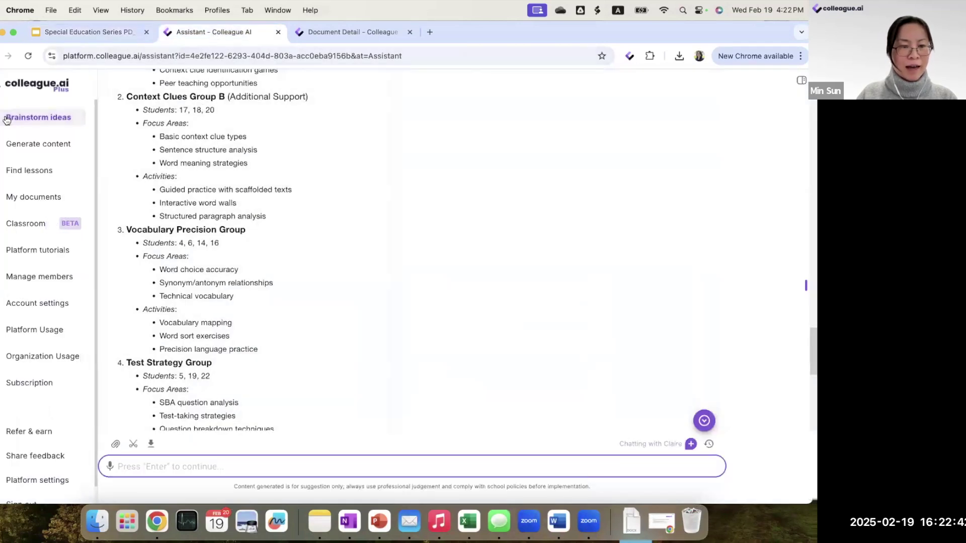
{"action": "left_click", "coordinate": [6, 119]}
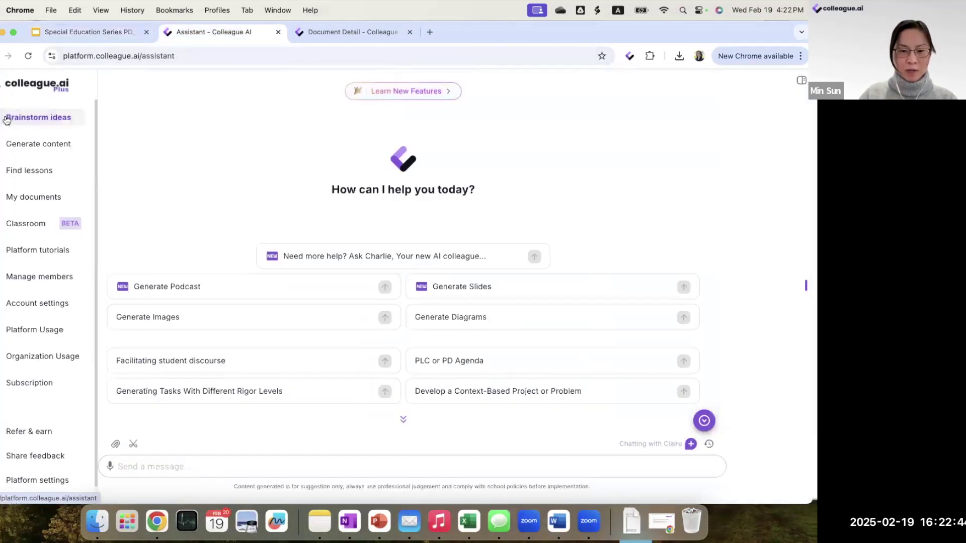
{"action": "left_click", "coordinate": [405, 421]}
{"action": "scroll", "coordinate": [402, 421], "scroll_direction": "down", "scroll_amount": 5}
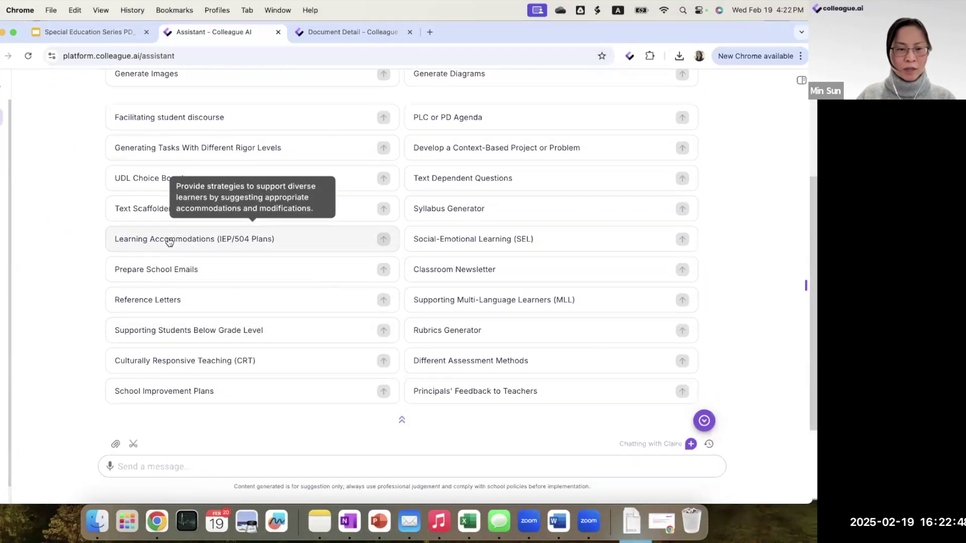
{"action": "left_click", "coordinate": [237, 241]}
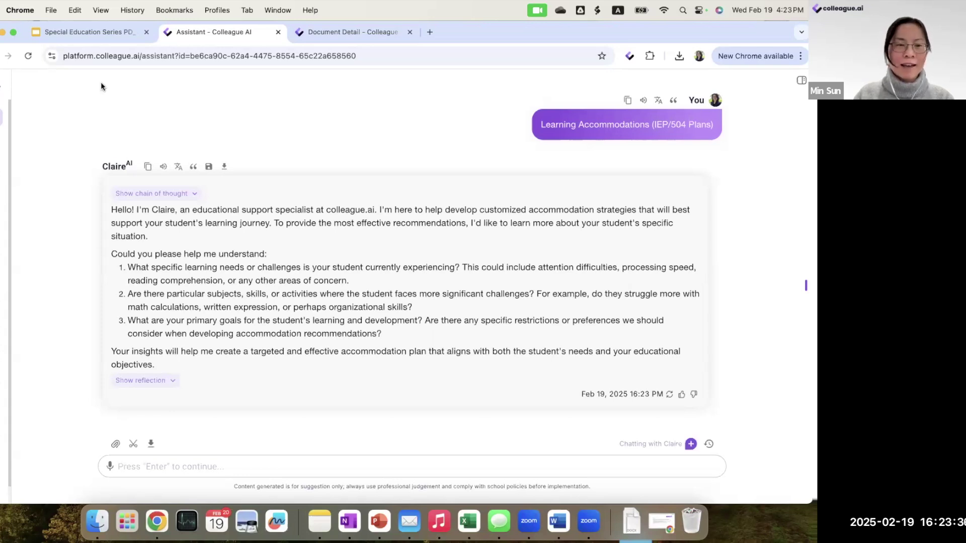
Return to the slide deck, present through to the Write IEP slide, and open its Prompt with Claire link
{"action": "left_click", "coordinate": [78, 32]}
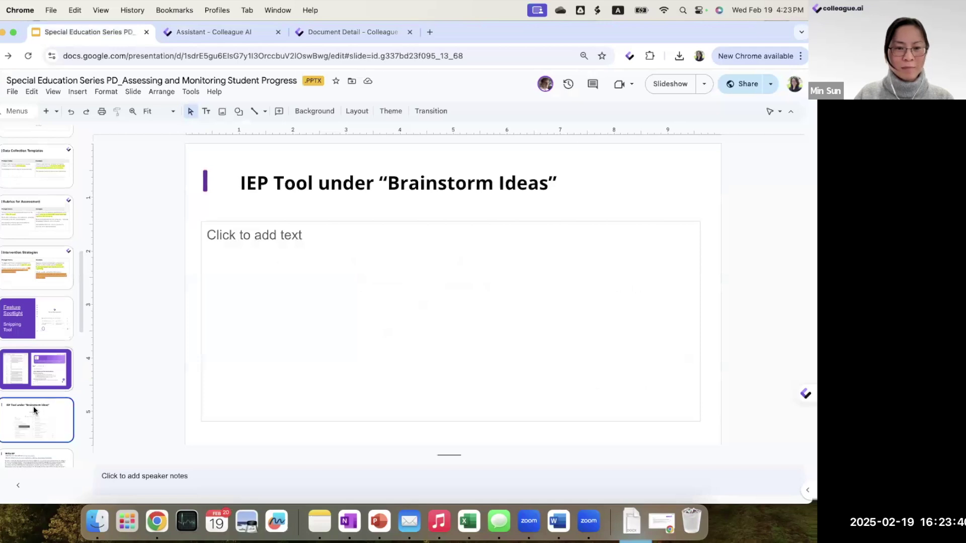
{"action": "scroll", "coordinate": [33, 406], "scroll_direction": "down", "scroll_amount": 3}
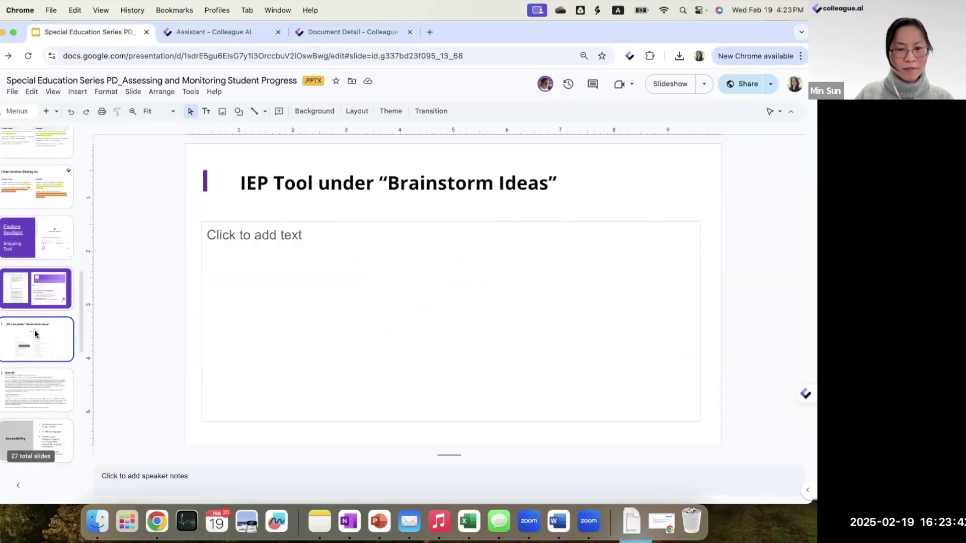
{"action": "left_click", "coordinate": [661, 86]}
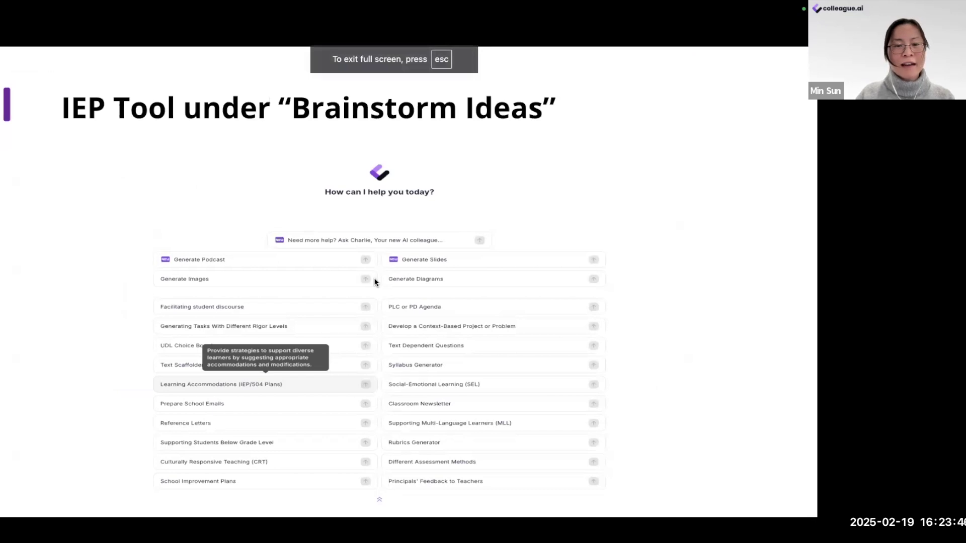
{"action": "left_click", "coordinate": [375, 279]}
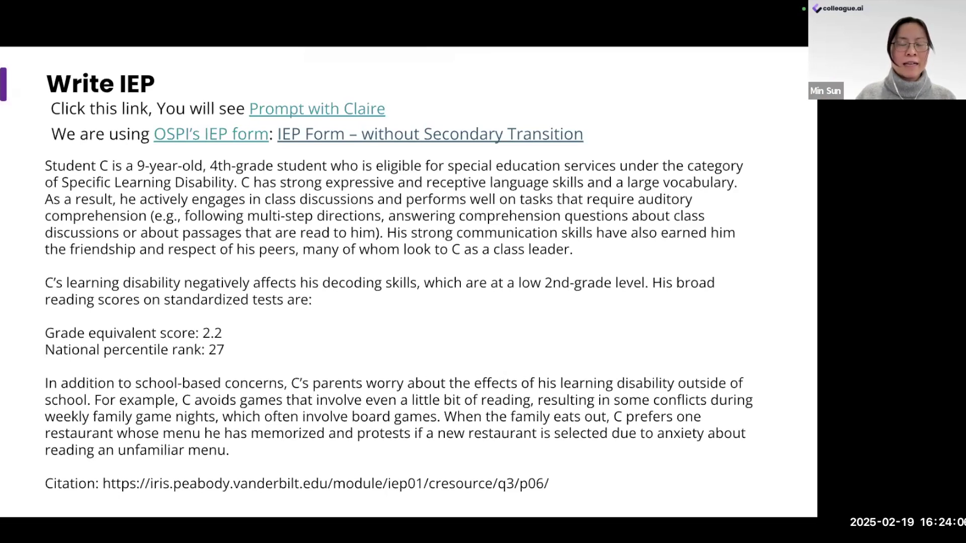
{"action": "left_click", "coordinate": [308, 110]}
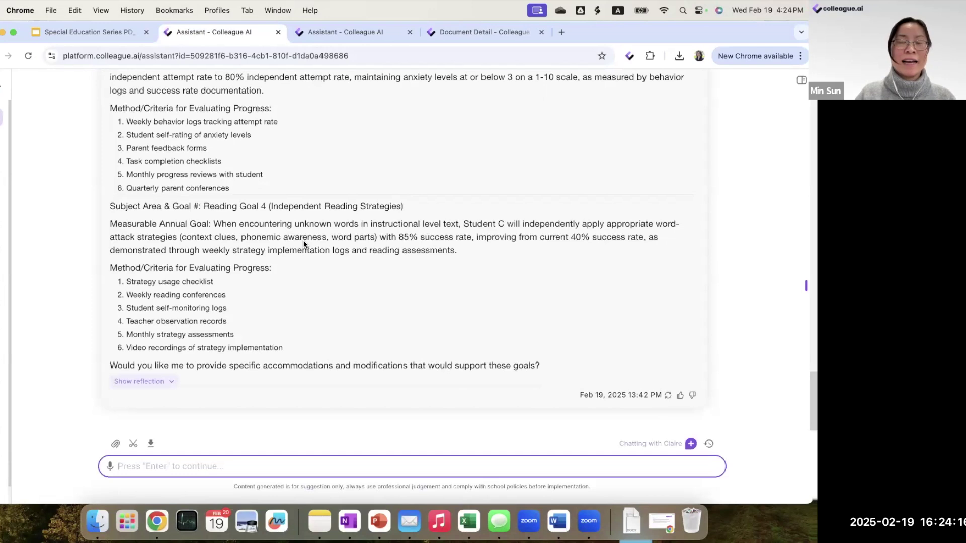
Select the linked chat's full web address to point out its copy option, then dismiss the options without copying
{"action": "scroll", "coordinate": [303, 240], "scroll_direction": "up", "scroll_amount": 15}
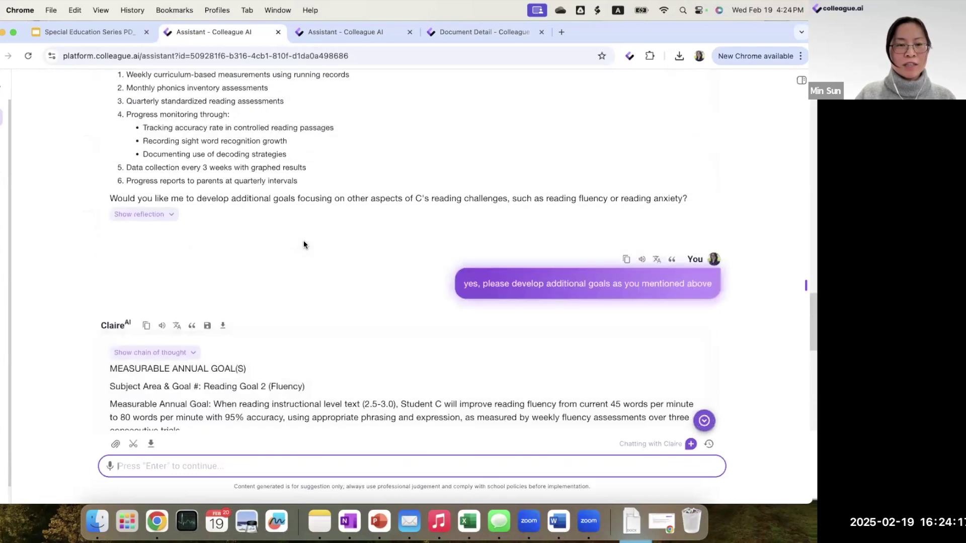
{"action": "left_click", "coordinate": [356, 56]}
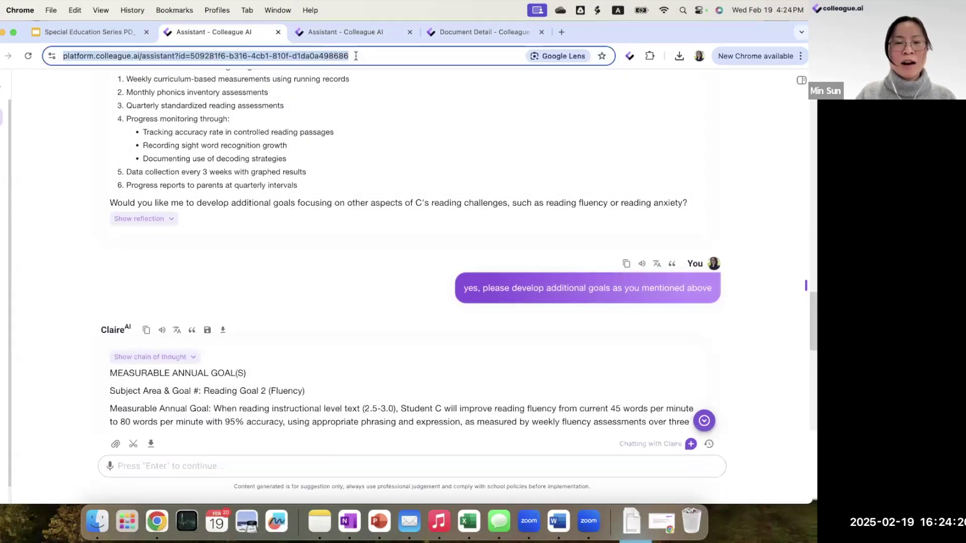
{"action": "right_click", "coordinate": [96, 53]}
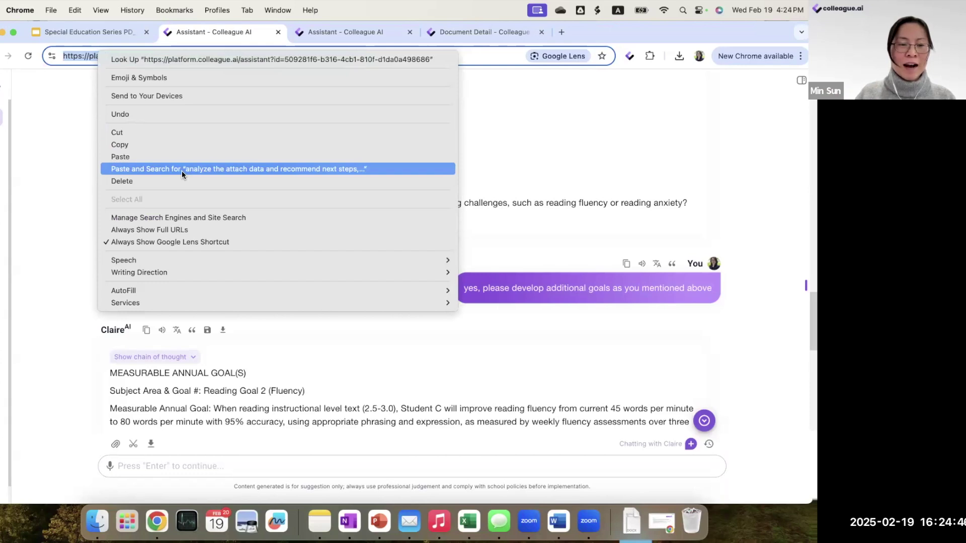
{"action": "left_click", "coordinate": [591, 161]}
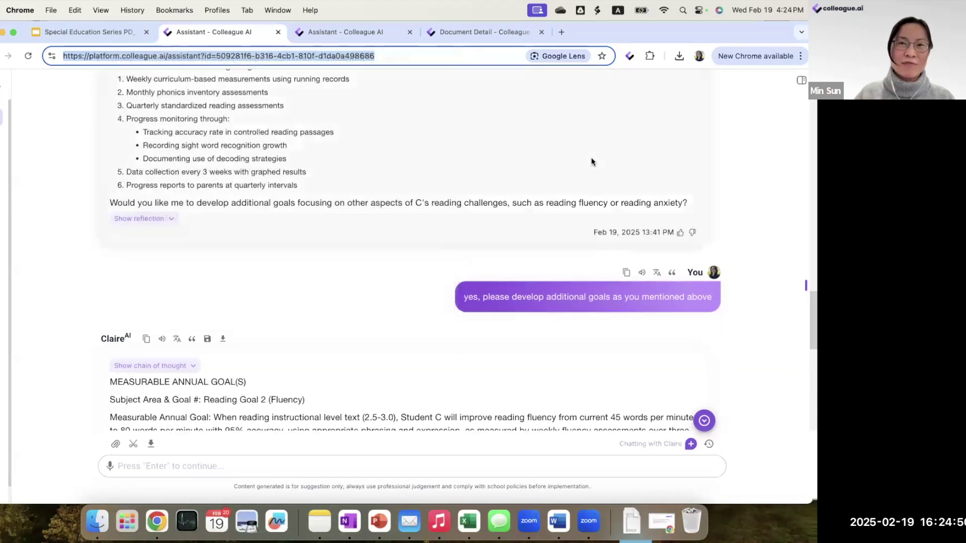
Examine the original Student C prompt, highlighting the student background description and the points that must be considered in developing the IEP
{"action": "scroll", "coordinate": [430, 236], "scroll_direction": "up", "scroll_amount": 5}
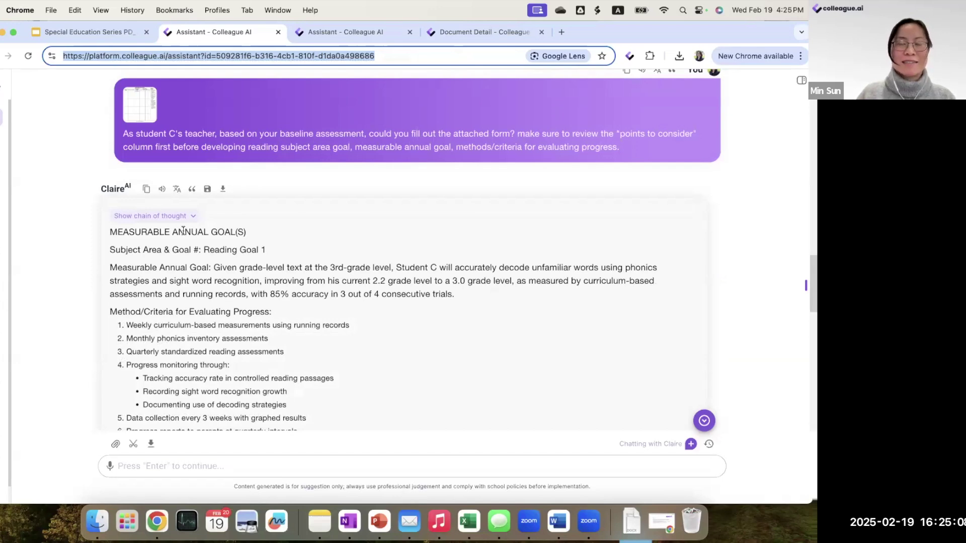
{"action": "scroll", "coordinate": [249, 260], "scroll_direction": "up", "scroll_amount": 10}
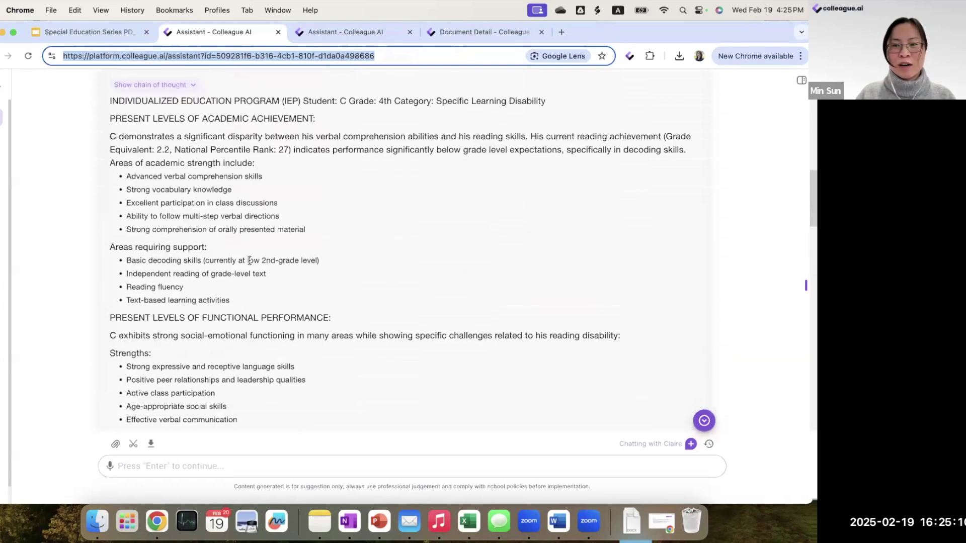
{"action": "scroll", "coordinate": [249, 261], "scroll_direction": "up", "scroll_amount": 10}
{"action": "scroll", "coordinate": [249, 261], "scroll_direction": "down", "scroll_amount": 4}
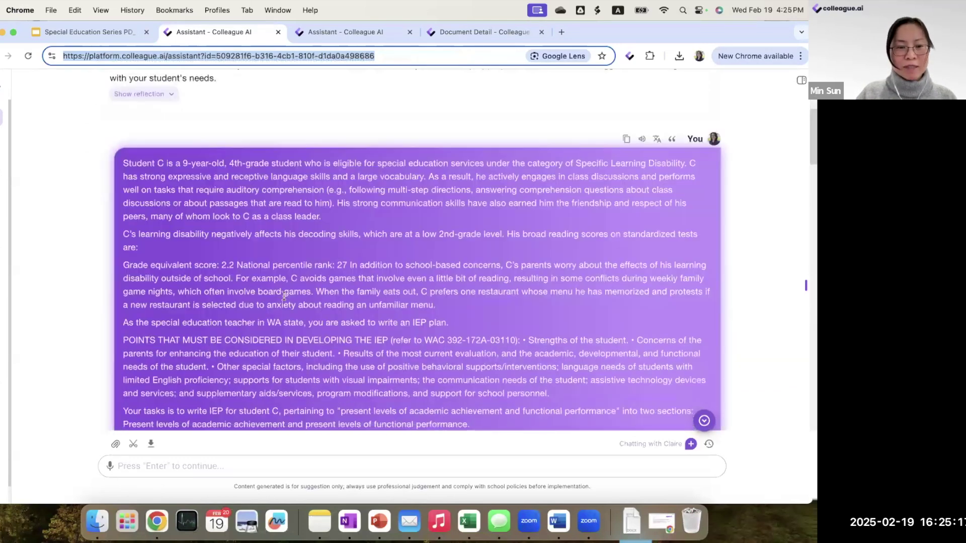
{"action": "scroll", "coordinate": [284, 297], "scroll_direction": "down", "scroll_amount": 2}
{"action": "left_click_drag", "start_coordinate": [123, 132], "coordinate": [439, 271]}
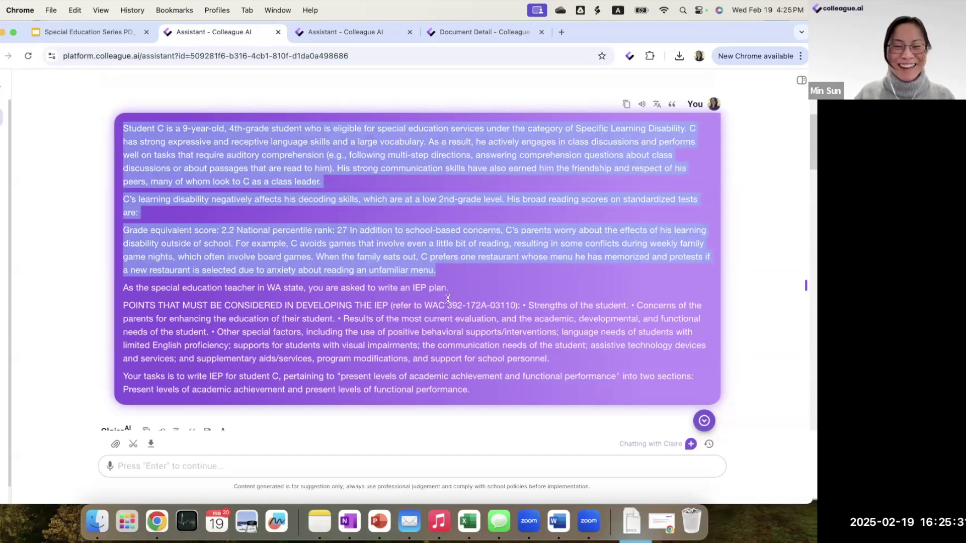
{"action": "left_click", "coordinate": [454, 268]}
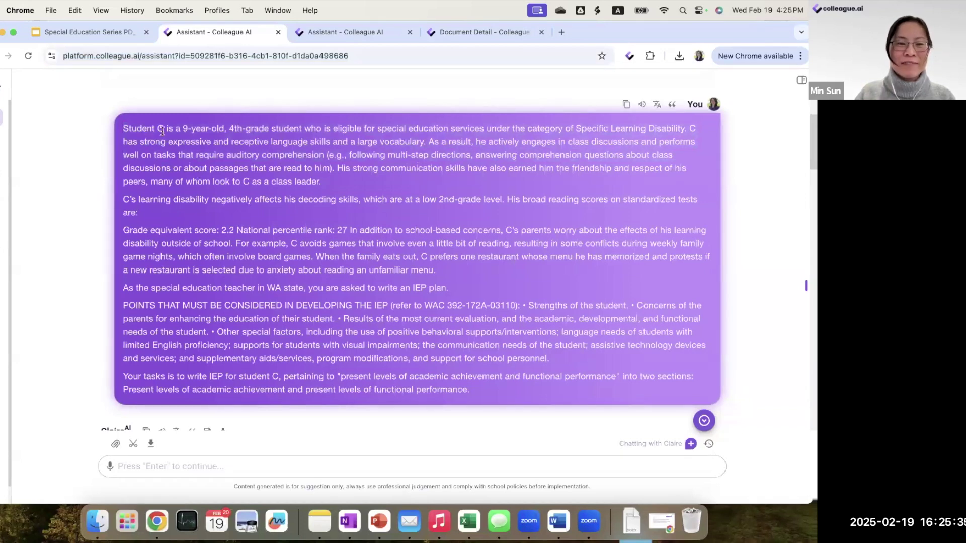
{"action": "left_click_drag", "start_coordinate": [137, 129], "coordinate": [493, 278]}
{"action": "left_click", "coordinate": [493, 275]}
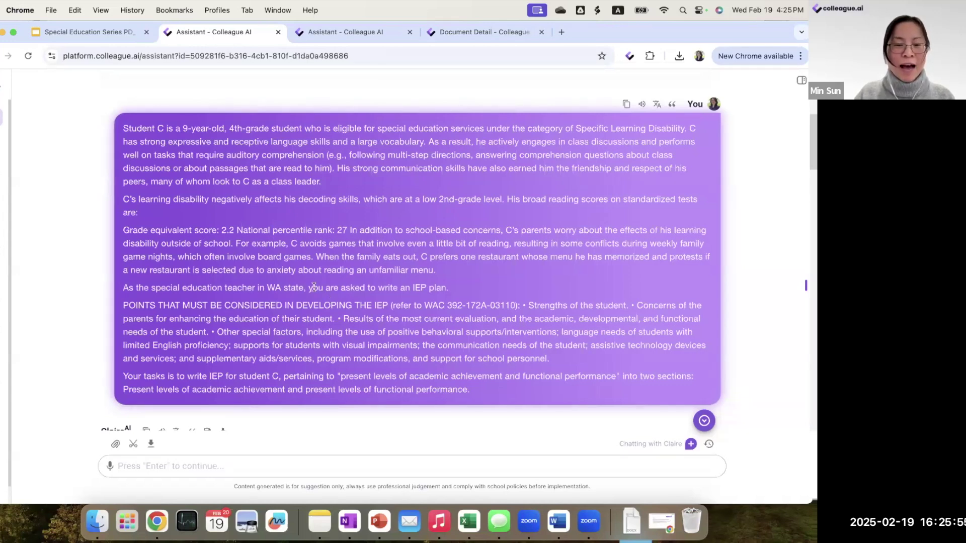
{"action": "left_click_drag", "start_coordinate": [244, 305], "coordinate": [506, 351]}
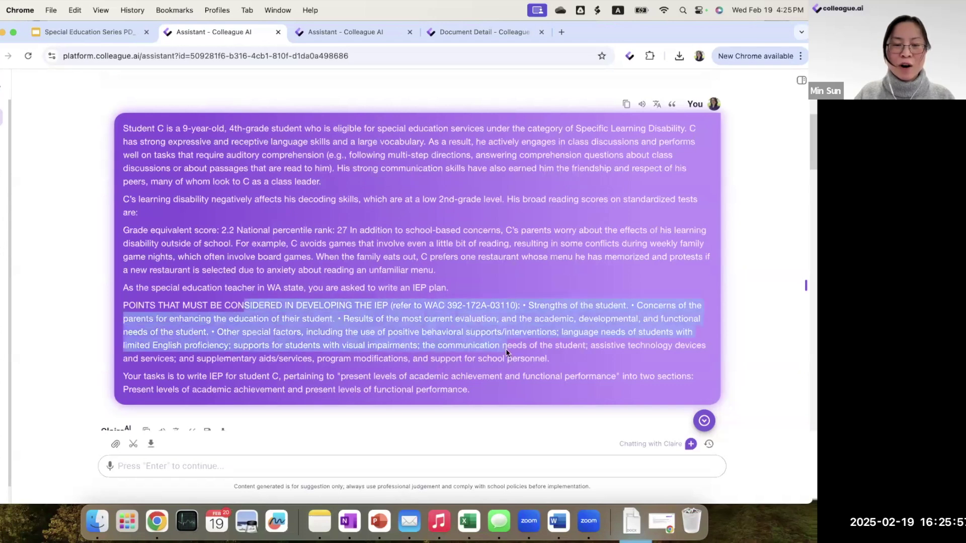
{"action": "left_click", "coordinate": [517, 368]}
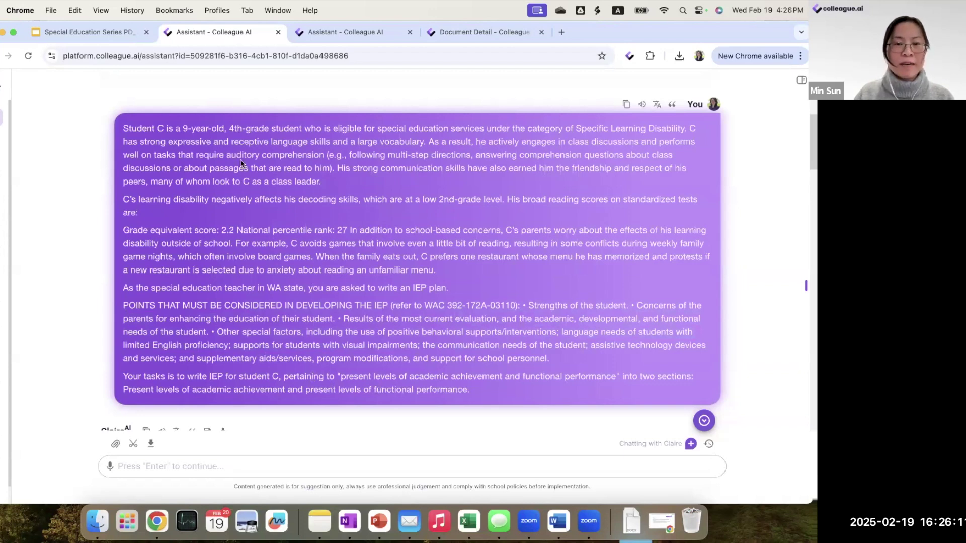
Go back to the Write IEP slide, open the OSPI's IEP form link, and look over the Model Forms page
{"action": "left_click", "coordinate": [78, 31]}
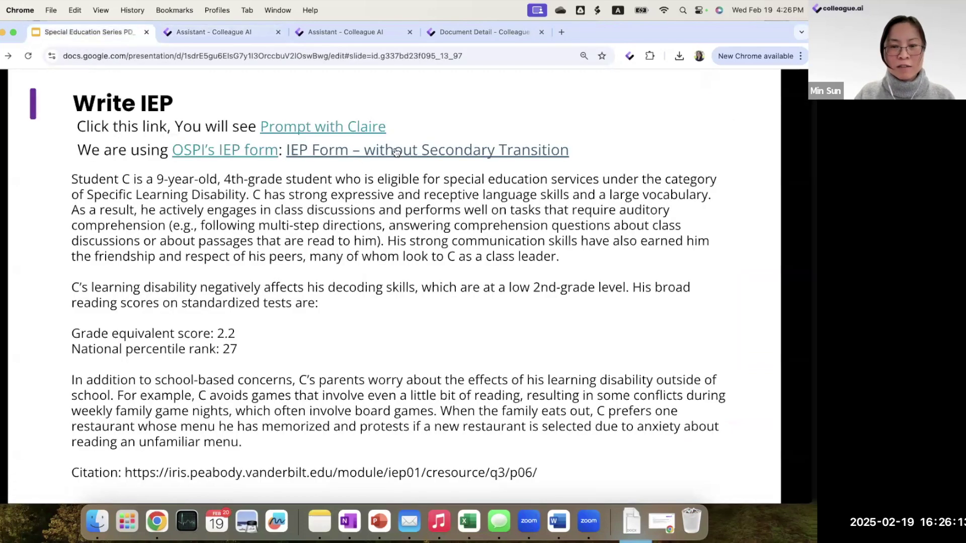
{"action": "left_click", "coordinate": [232, 152]}
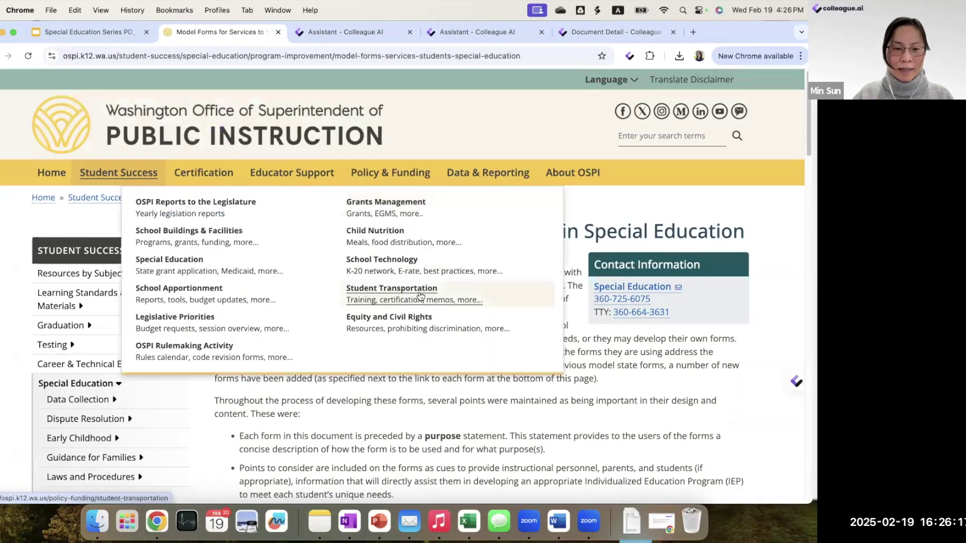
{"action": "scroll", "coordinate": [345, 413], "scroll_direction": "down", "scroll_amount": 5}
{"action": "scroll", "coordinate": [345, 414], "scroll_direction": "down", "scroll_amount": 5}
{"action": "scroll", "coordinate": [345, 414], "scroll_direction": "up", "scroll_amount": 8}
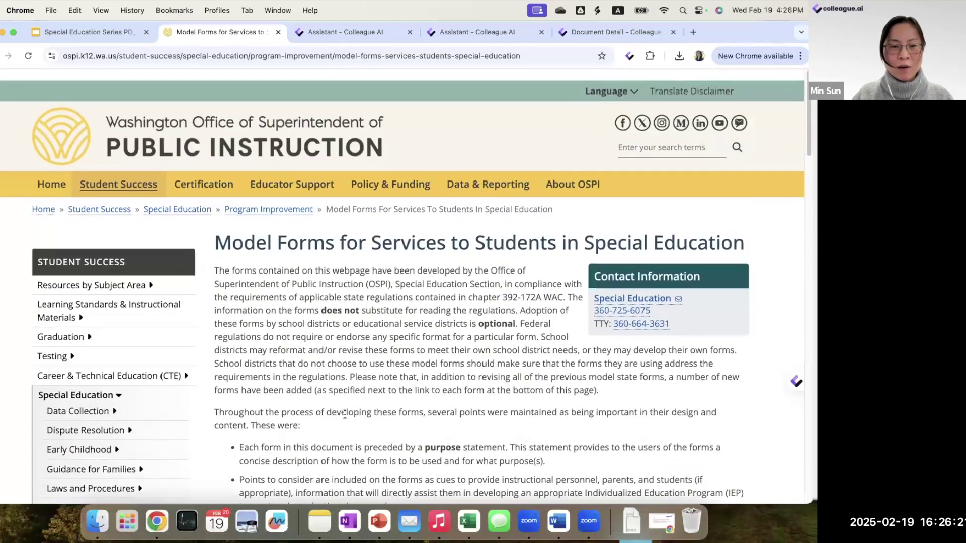
{"action": "scroll", "coordinate": [344, 413], "scroll_direction": "down", "scroll_amount": 1}
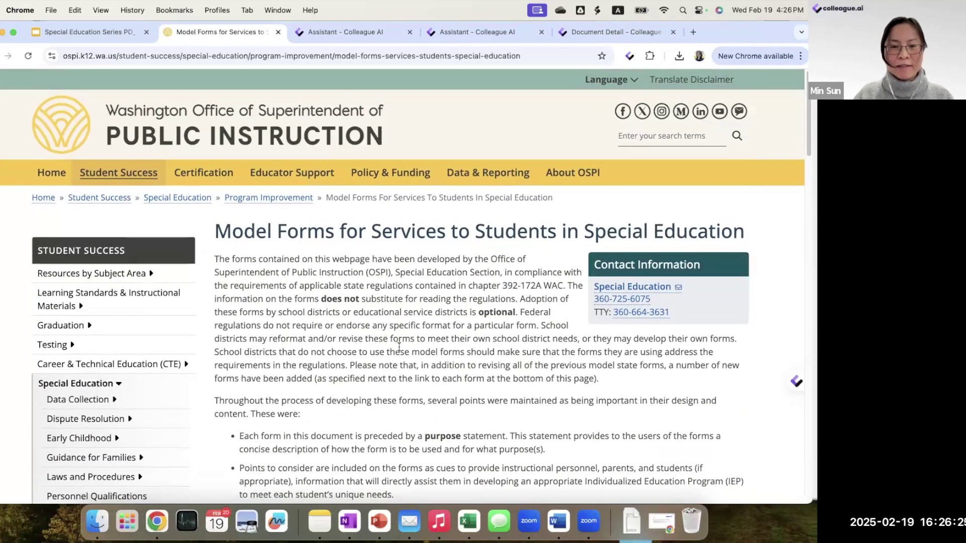
Find Individualized Education Programs under Model State Forms and open the IEP Form – without Secondary Transition (DOCX) in Word
{"action": "scroll", "coordinate": [398, 347], "scroll_direction": "down", "scroll_amount": 2}
{"action": "scroll", "coordinate": [399, 347], "scroll_direction": "down", "scroll_amount": 10}
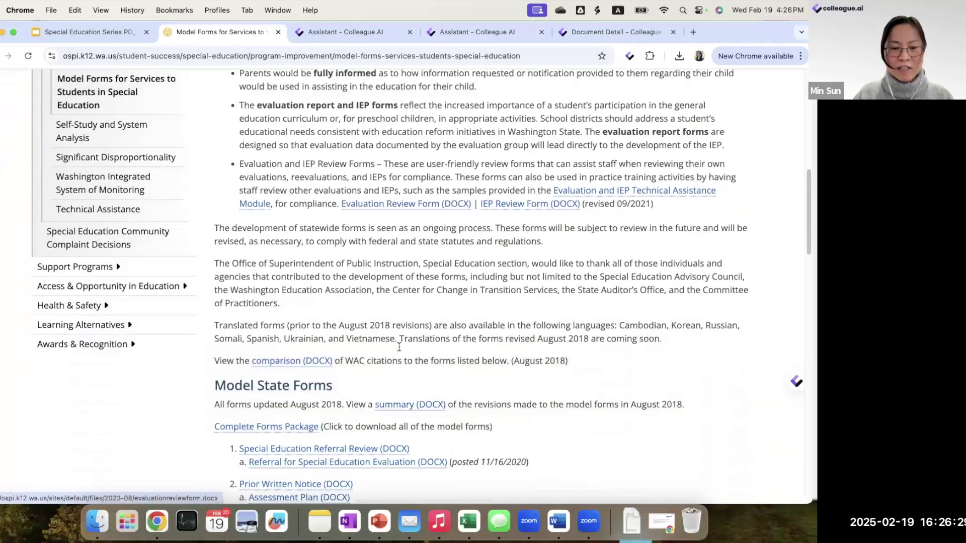
{"action": "scroll", "coordinate": [399, 347], "scroll_direction": "down", "scroll_amount": 7}
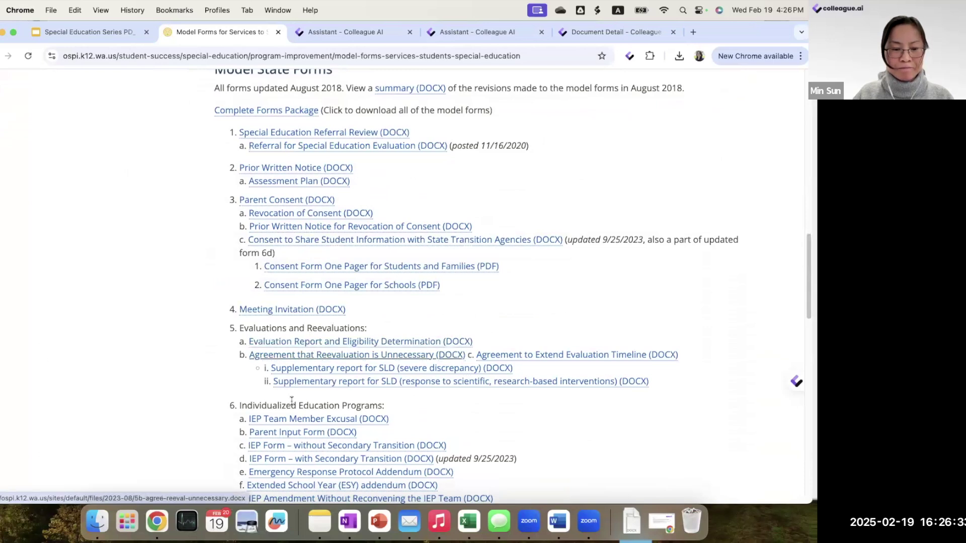
{"action": "scroll", "coordinate": [289, 345], "scroll_direction": "down", "scroll_amount": 4}
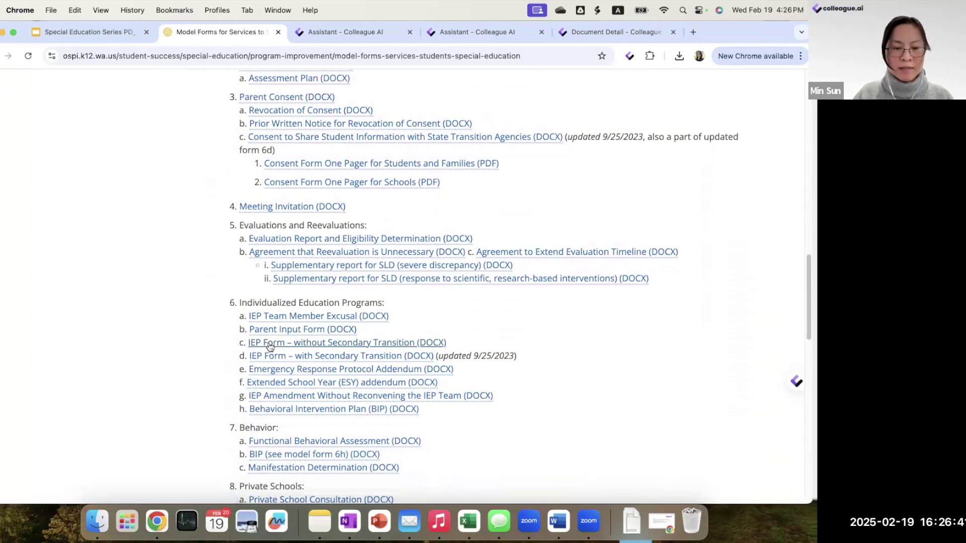
{"action": "left_click", "coordinate": [269, 346]}
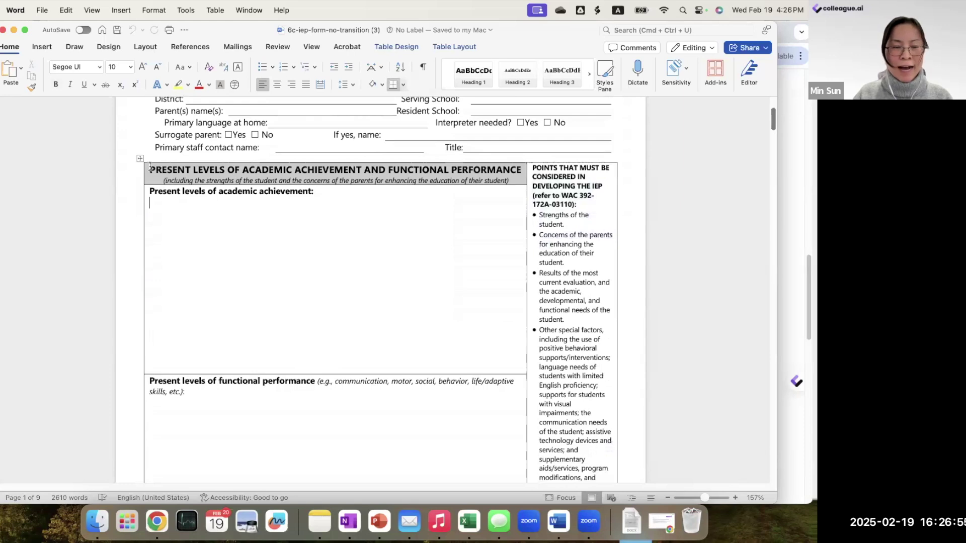
Highlight the form's academic achievement and functional performance headings and its points to consider, then return to the Student C chat in Colleague AI
{"action": "left_click_drag", "start_coordinate": [150, 167], "coordinate": [268, 199]}
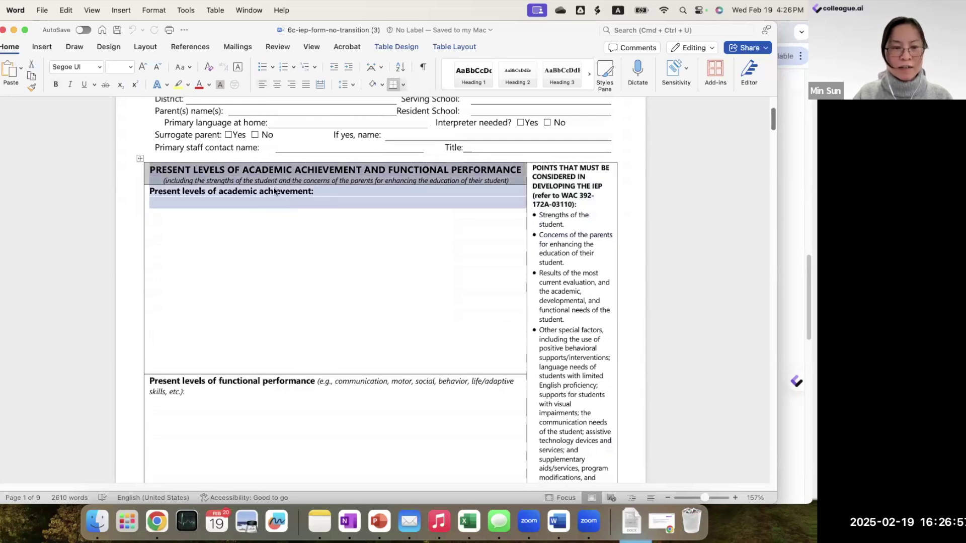
{"action": "left_click", "coordinate": [275, 191]}
{"action": "left_click", "coordinate": [186, 392]}
{"action": "scroll", "coordinate": [186, 322], "scroll_direction": "down", "scroll_amount": 3}
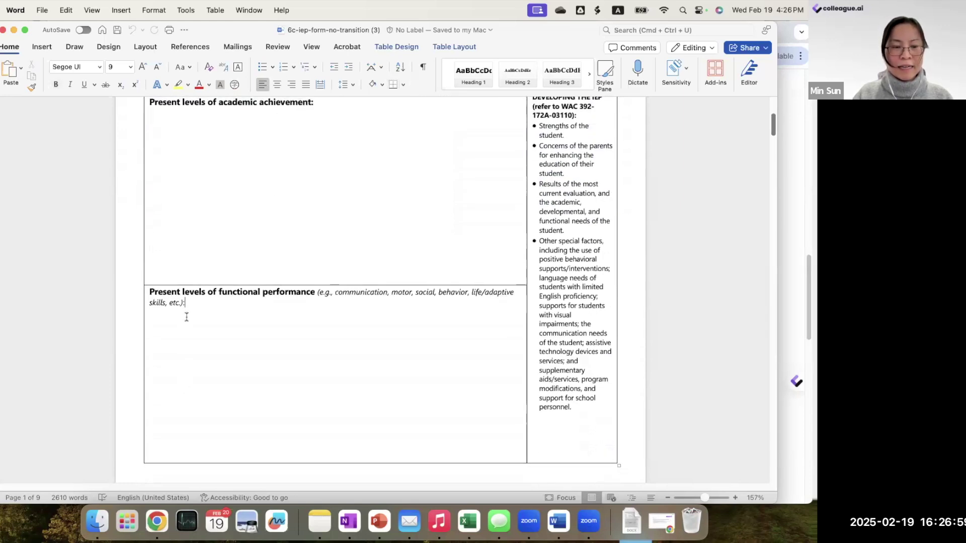
{"action": "left_click_drag", "start_coordinate": [185, 303], "coordinate": [133, 290]}
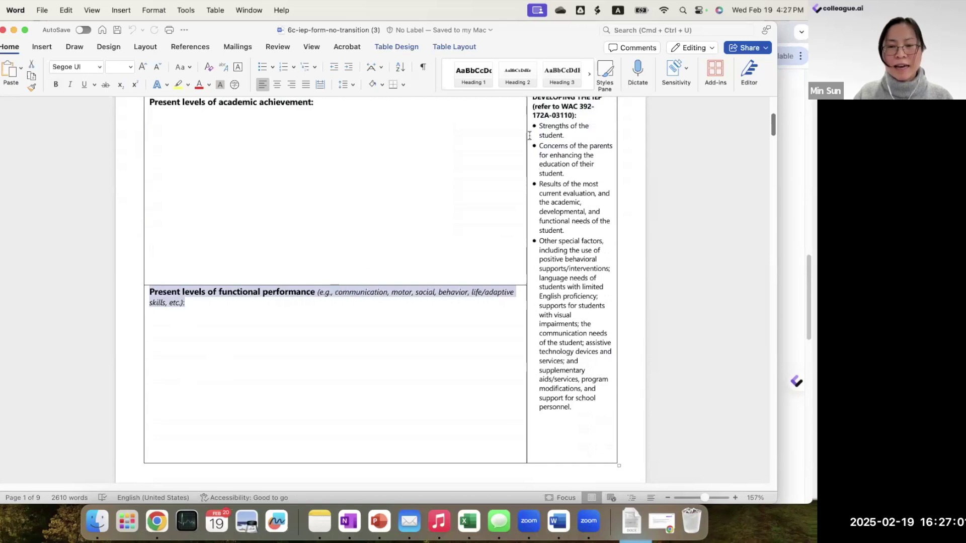
{"action": "left_click_drag", "start_coordinate": [539, 127], "coordinate": [581, 398]}
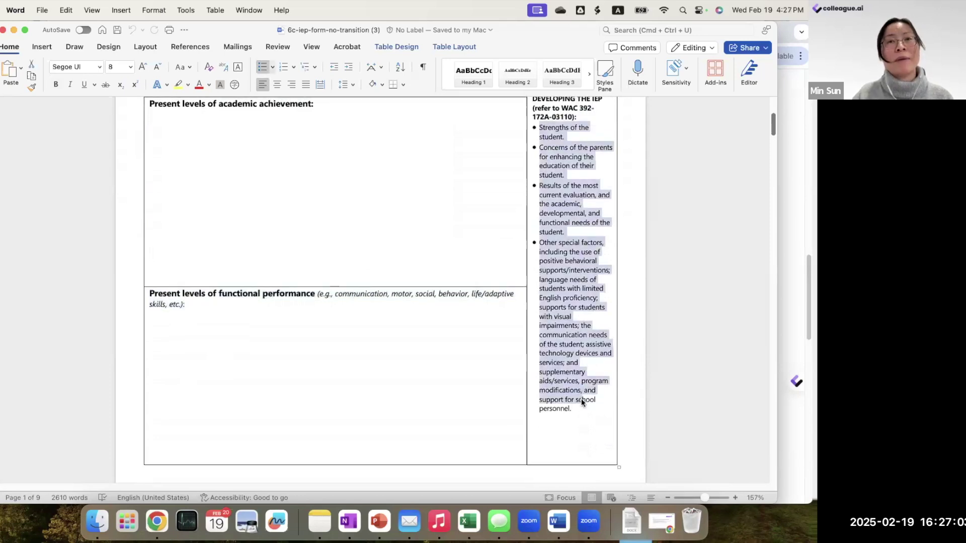
{"action": "scroll", "coordinate": [581, 398], "scroll_direction": "up", "scroll_amount": 2}
{"action": "left_click", "coordinate": [334, 32]}
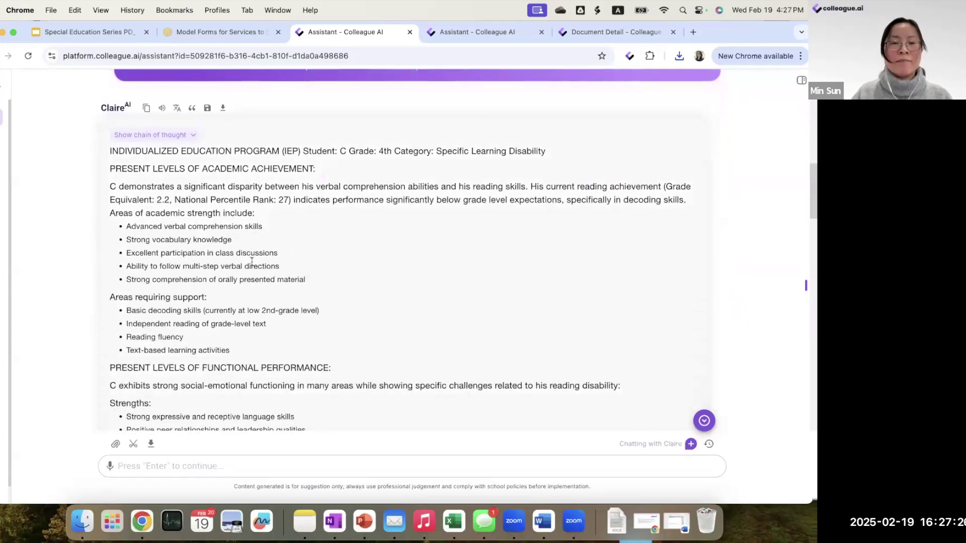
Review the Student C prompt and Claire's response, then enlarge the form image attached to the follow-up request for measurable annual goals
{"action": "scroll", "coordinate": [251, 261], "scroll_direction": "up", "scroll_amount": 10}
{"action": "scroll", "coordinate": [248, 320], "scroll_direction": "down", "scroll_amount": 1}
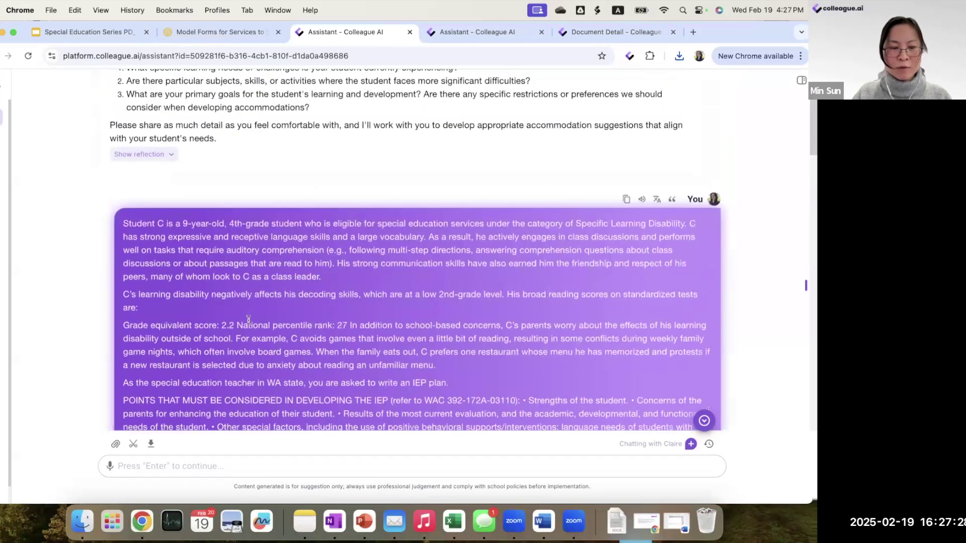
{"action": "scroll", "coordinate": [249, 320], "scroll_direction": "down", "scroll_amount": 5}
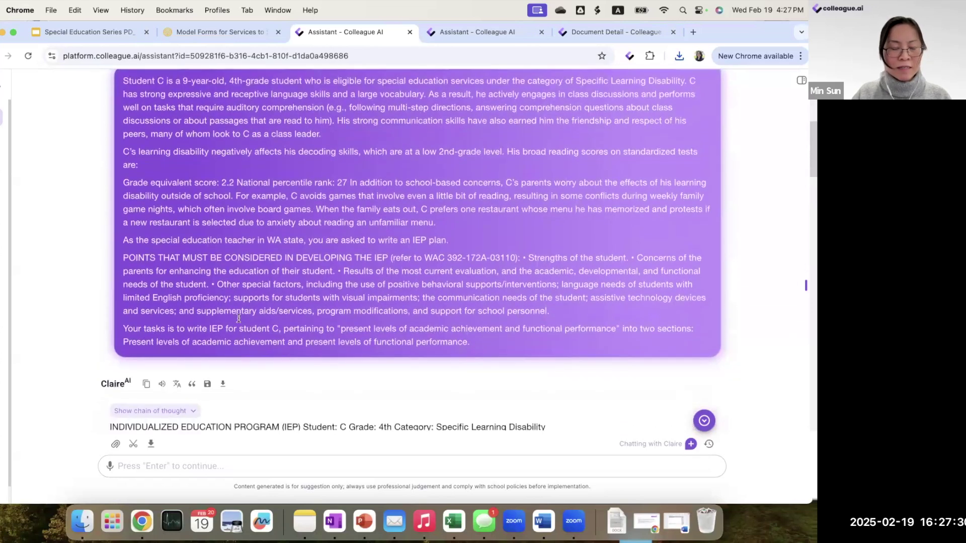
{"action": "scroll", "coordinate": [238, 337], "scroll_direction": "down", "scroll_amount": 3}
{"action": "scroll", "coordinate": [233, 377], "scroll_direction": "down", "scroll_amount": 20}
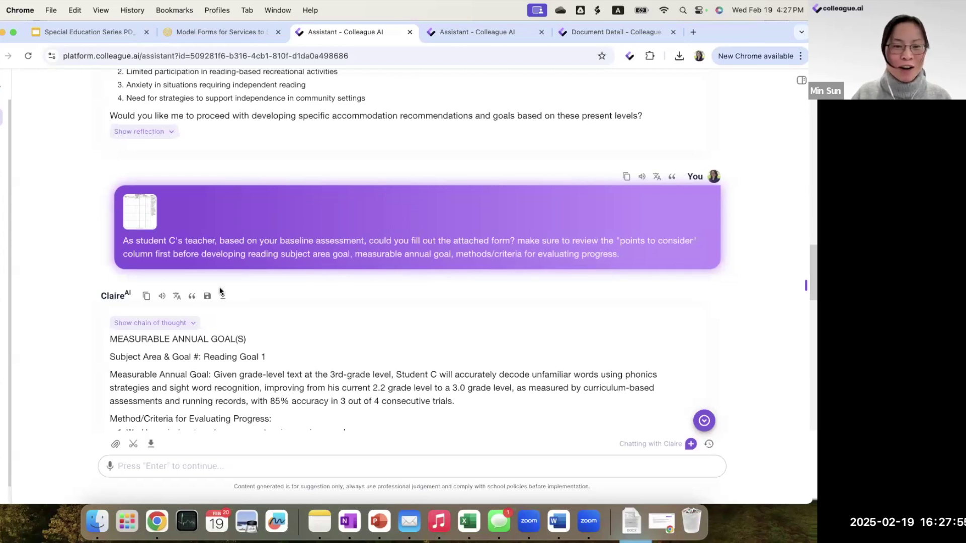
{"action": "left_click", "coordinate": [139, 217]}
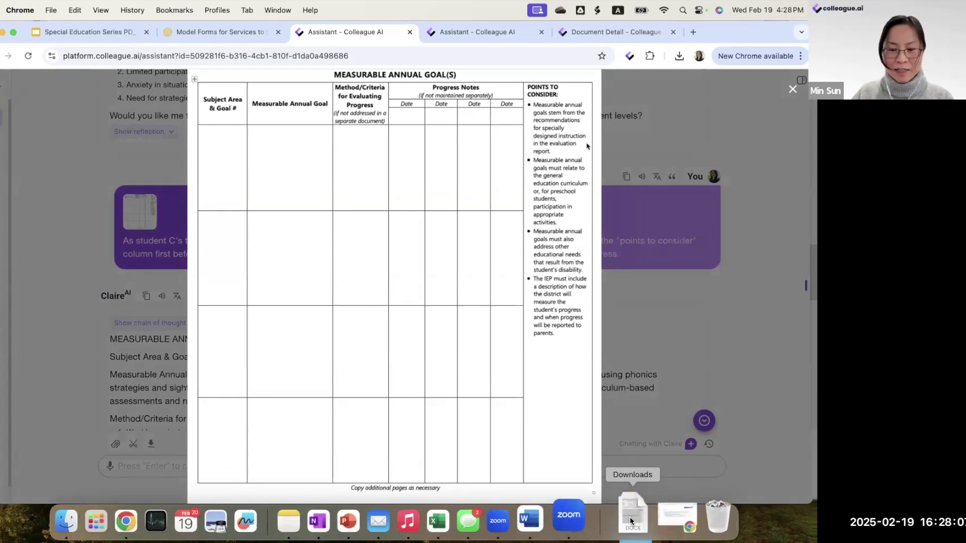
Switch to Word, find the IEP form's Measurable Annual Goal(s) table, then return to the Colleague AI chat in Chrome and close the image preview
{"action": "left_click", "coordinate": [556, 518]}
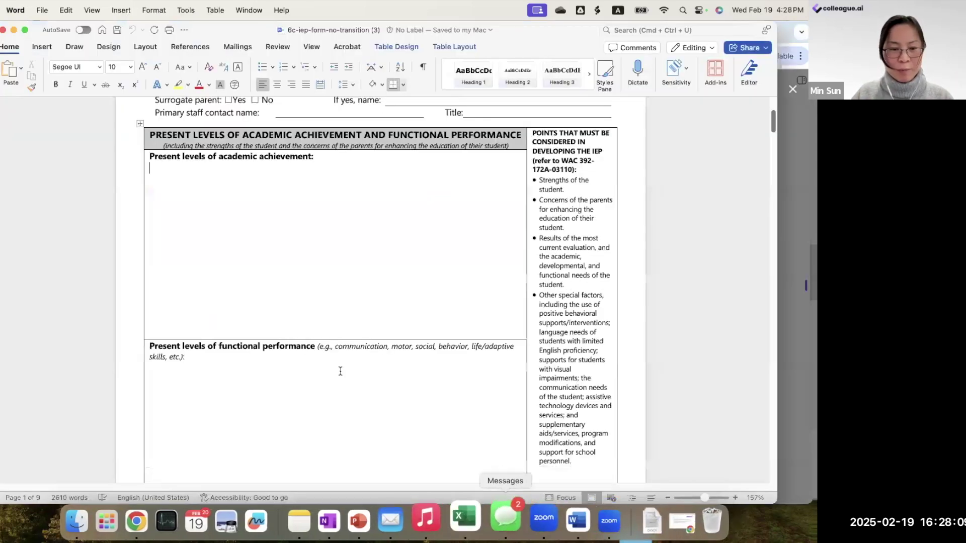
{"action": "scroll", "coordinate": [340, 370], "scroll_direction": "down", "scroll_amount": 20}
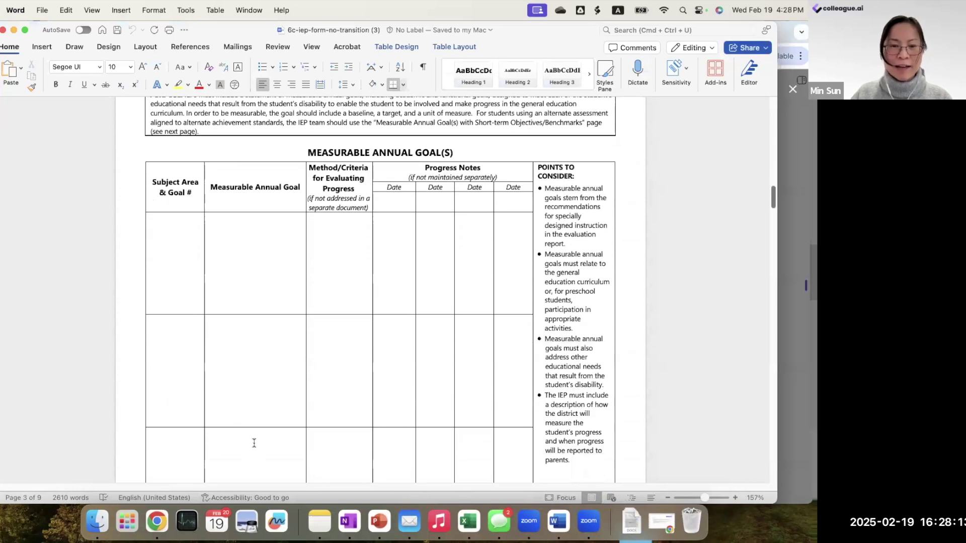
{"action": "scroll", "coordinate": [254, 443], "scroll_direction": "down", "scroll_amount": 2}
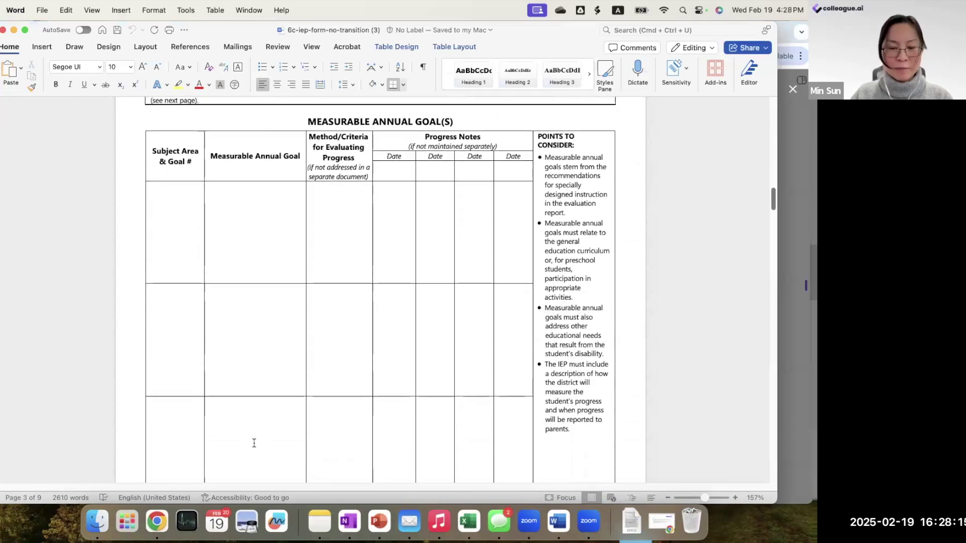
{"action": "left_click", "coordinate": [157, 521]}
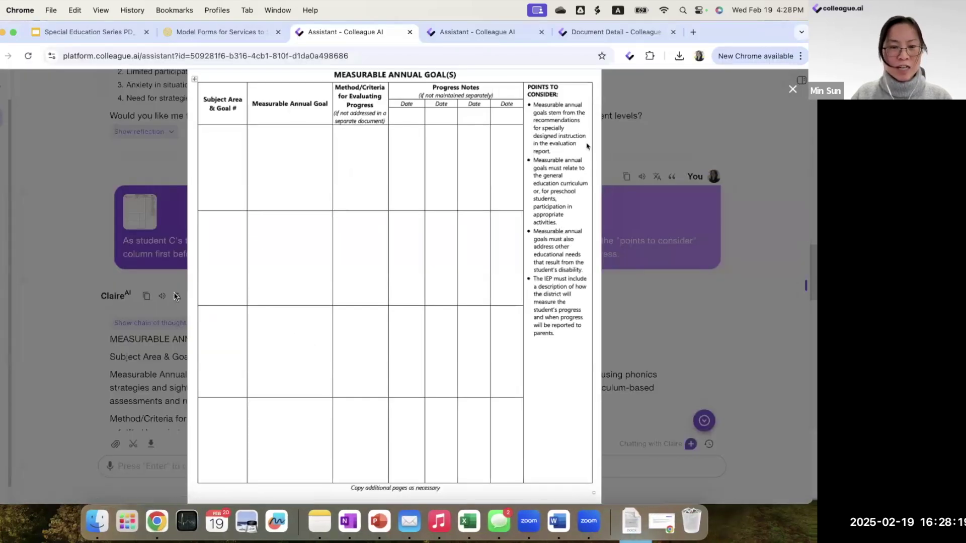
{"action": "left_click", "coordinate": [122, 310]}
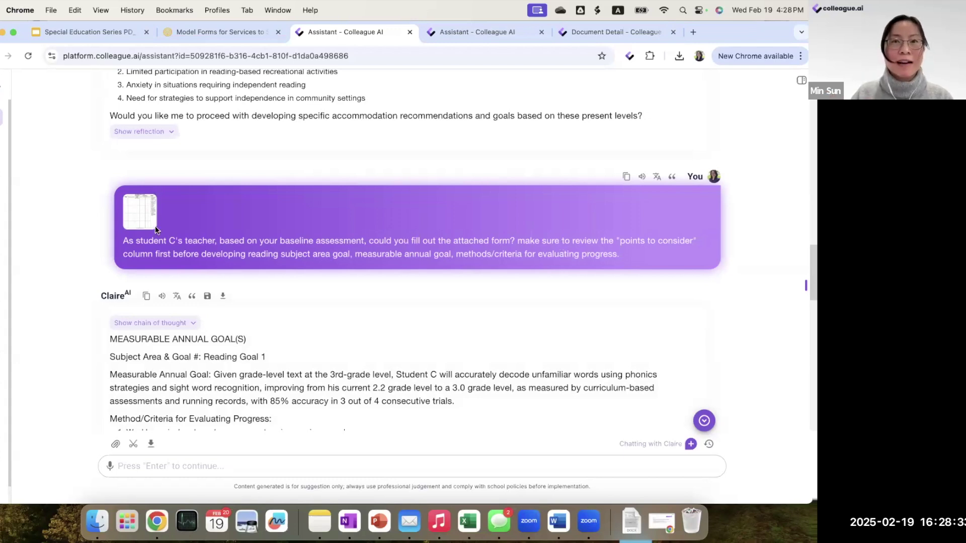
Look over Claire's measurable annual goals for reading and the closing question offering additional goals on fluency or reading anxiety
{"action": "scroll", "coordinate": [662, 343], "scroll_direction": "down", "scroll_amount": 10}
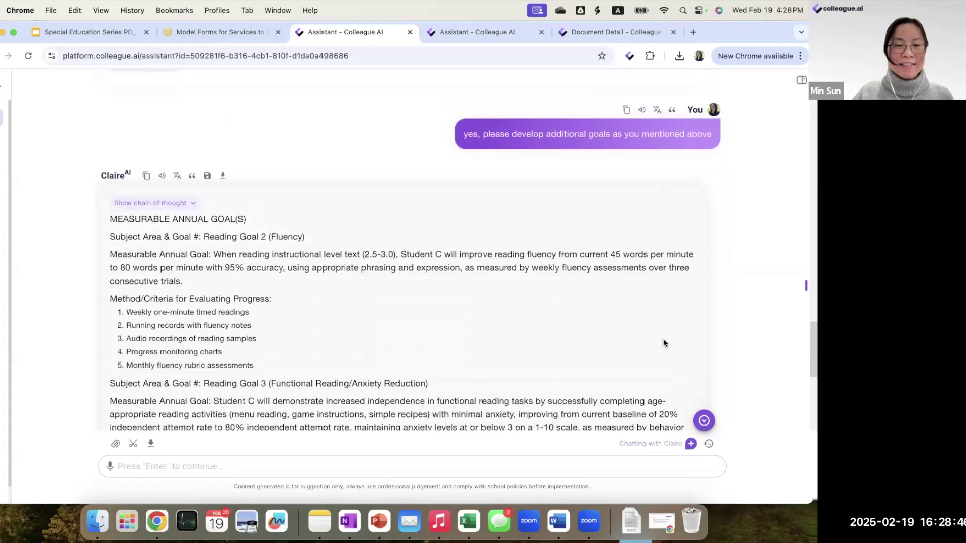
{"action": "scroll", "coordinate": [663, 344], "scroll_direction": "up", "scroll_amount": 3}
{"action": "mouse_move", "coordinate": [109, 191]}
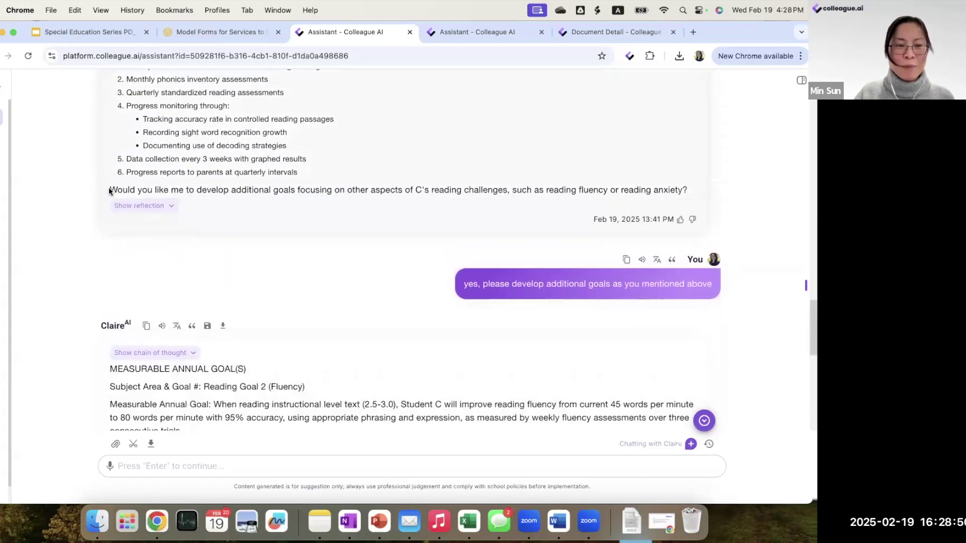